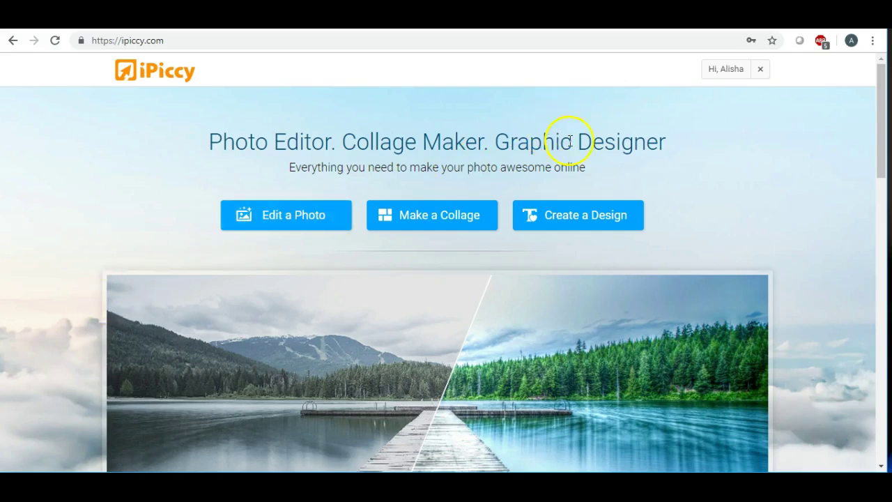
Start the photo editor and open the rustic frame mockup (framemockuprustic) from the photo library.
click(488, 172)
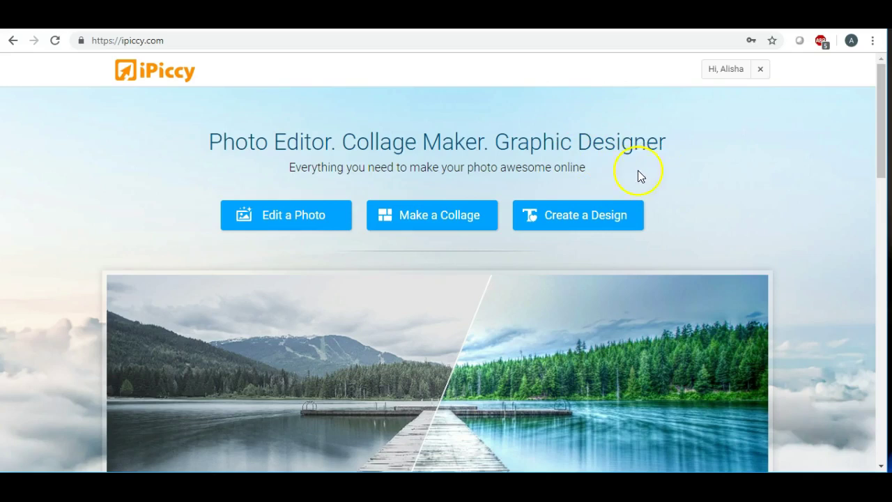
click(290, 221)
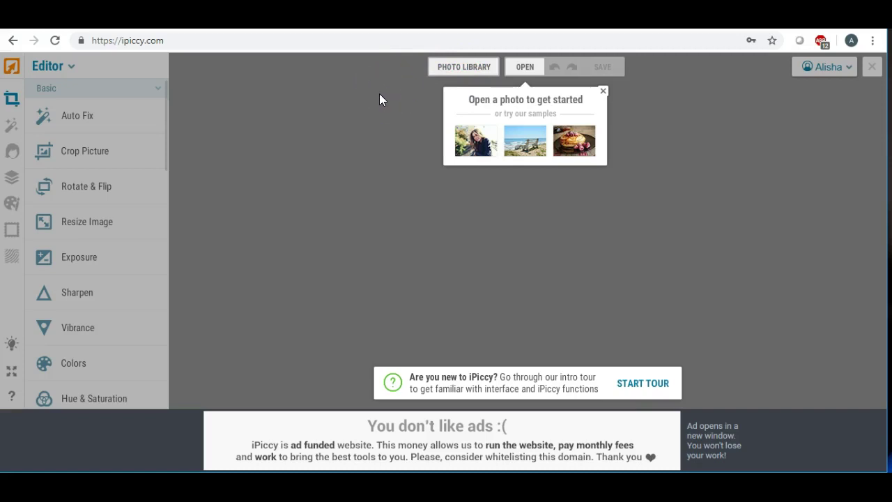
click(446, 72)
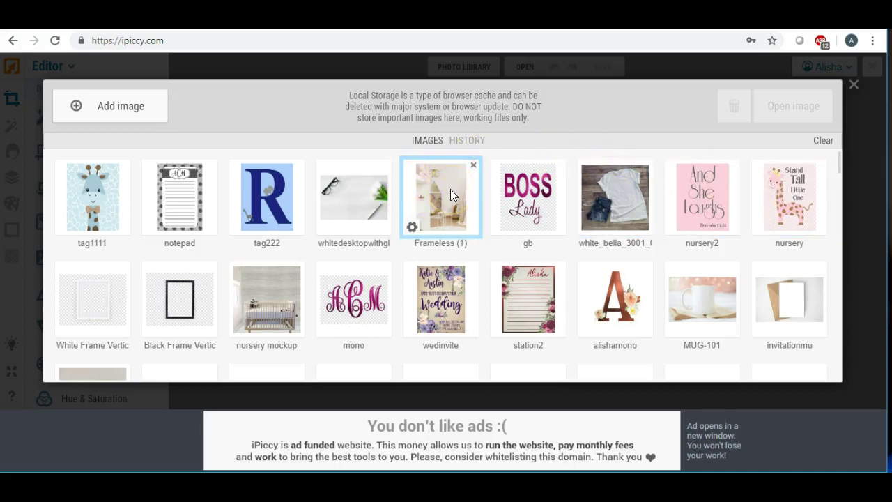
click(412, 230)
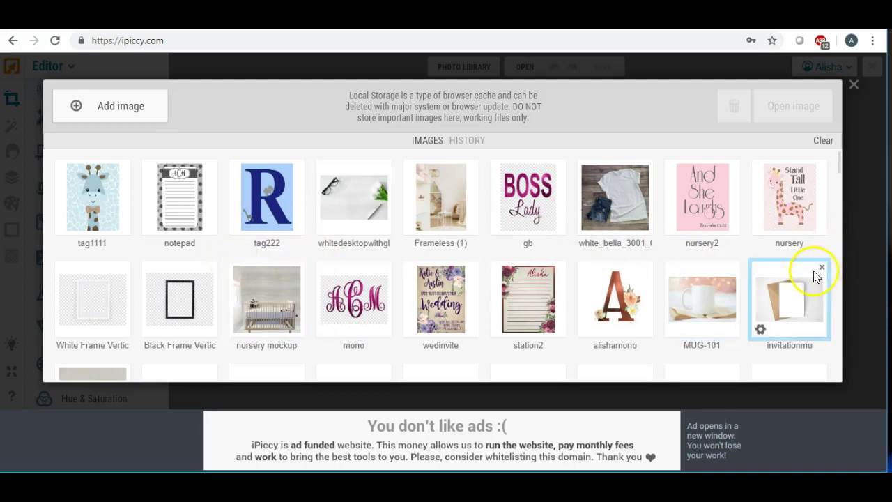
click(105, 374)
double_click(105, 371)
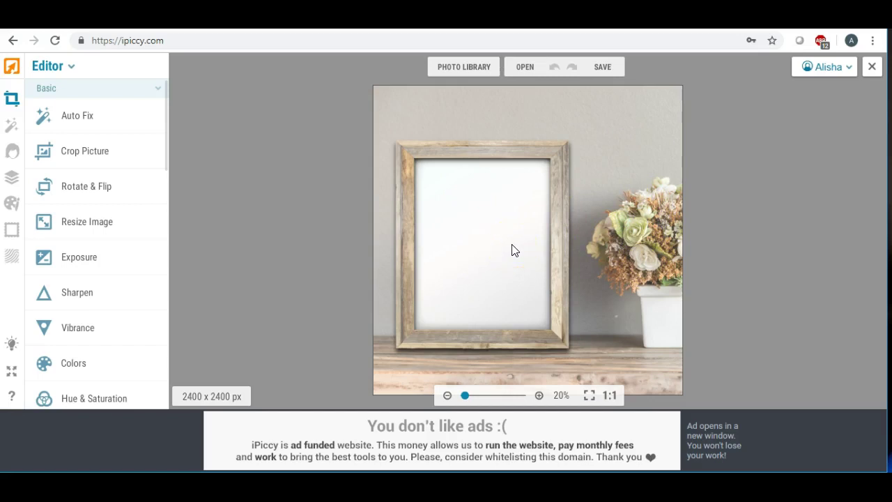
Add the floral letter A design as an image layer, aligned to the upper-left corner of the frame opening.
click(15, 183)
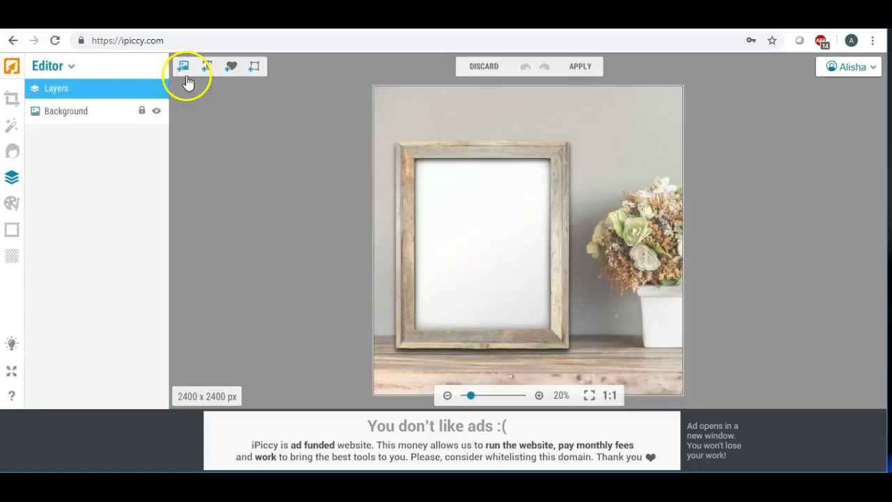
click(183, 68)
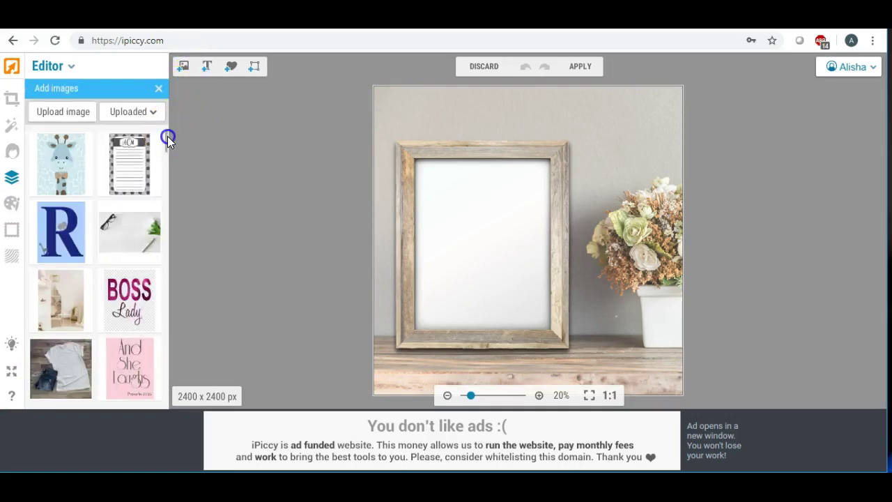
scroll(167, 137, down, 7)
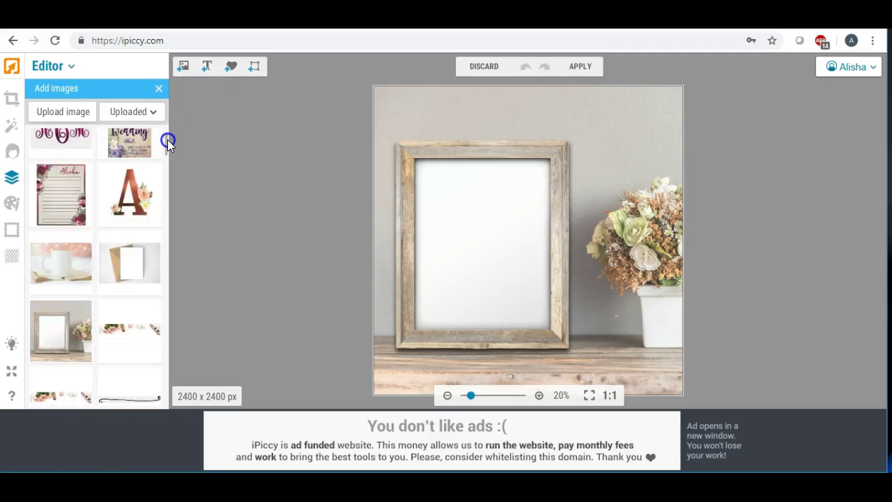
click(129, 188)
drag(129, 192, 461, 221)
click(487, 218)
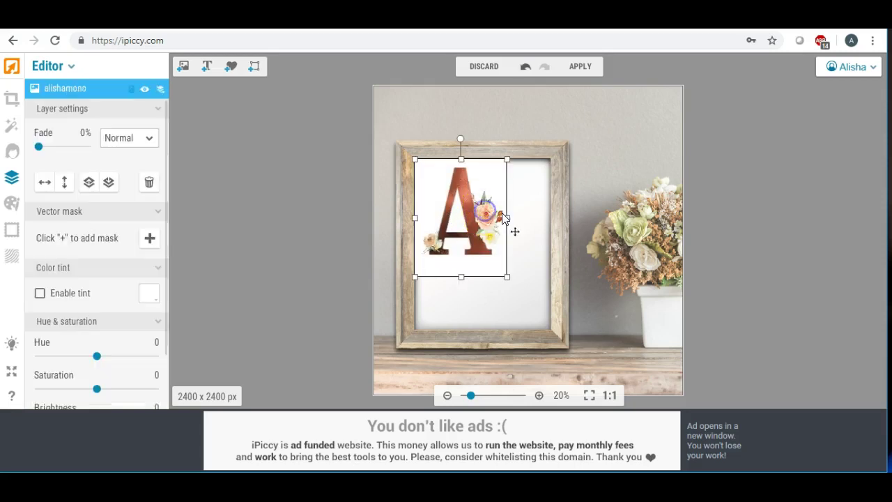
Stretch the letter A design to fill the whole frame opening and apply the changes to flatten the layers.
drag(516, 220, 549, 221)
drag(498, 276, 481, 328)
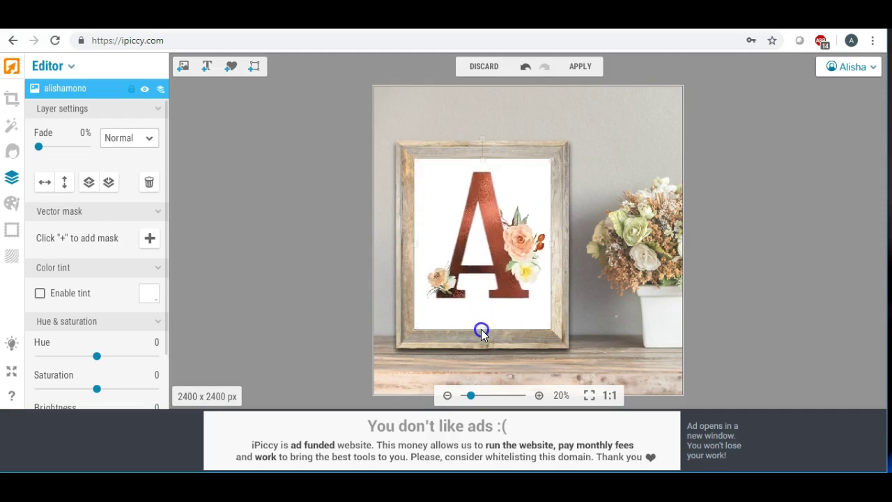
click(257, 265)
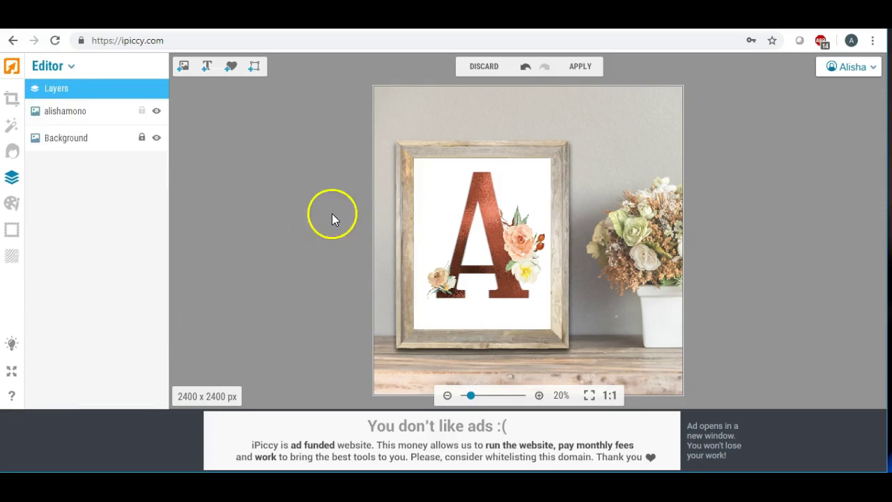
click(582, 66)
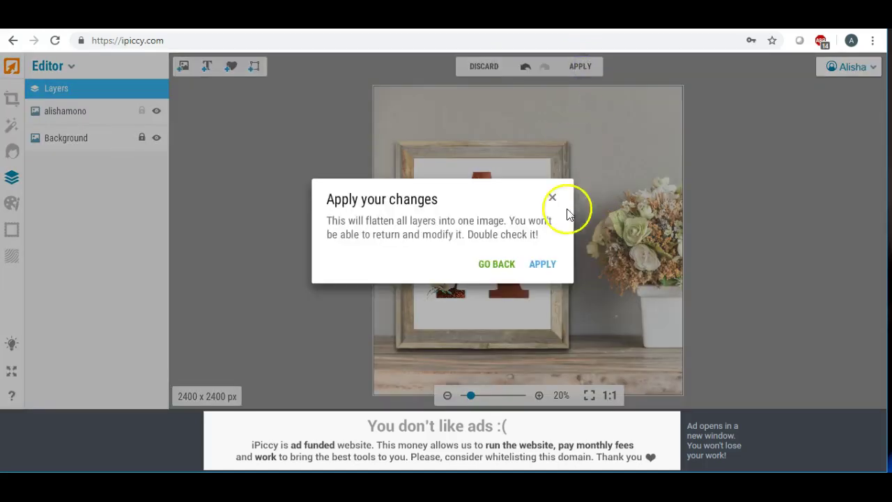
click(542, 263)
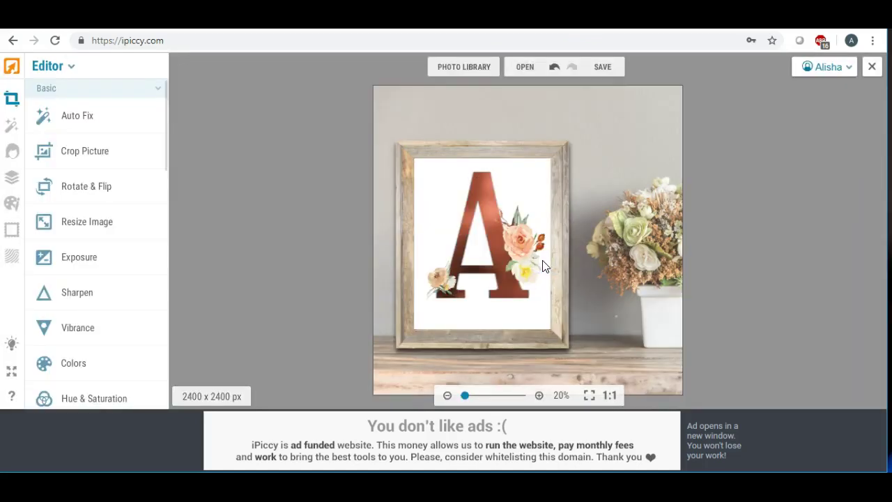
Prepare the mockup for saving to the computer as a .jpg in Highest quality with the file name mu1.
click(603, 67)
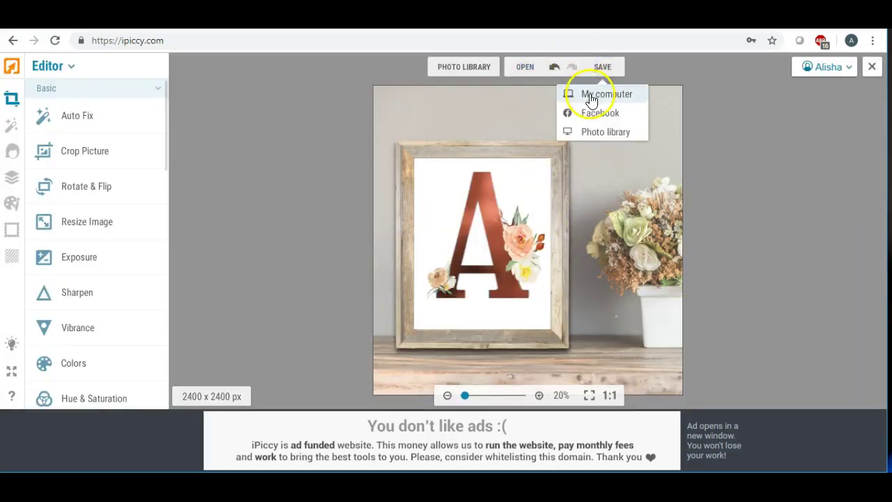
click(591, 97)
click(529, 253)
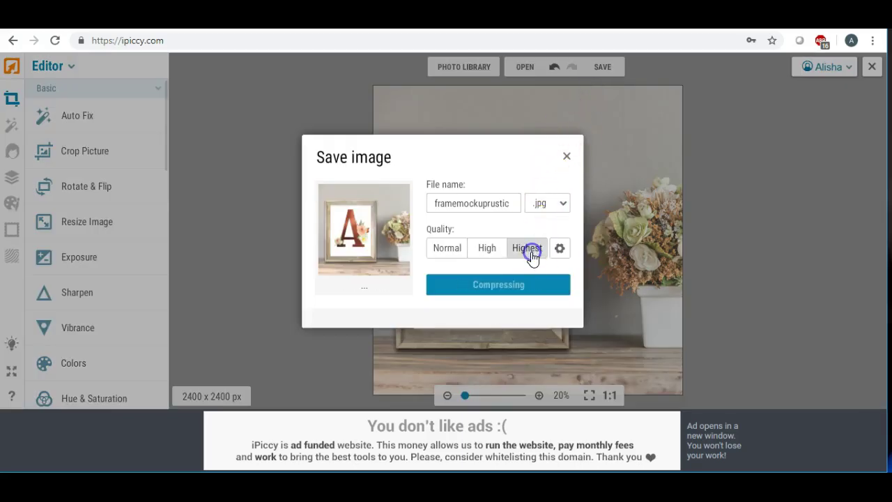
drag(510, 199, 392, 197)
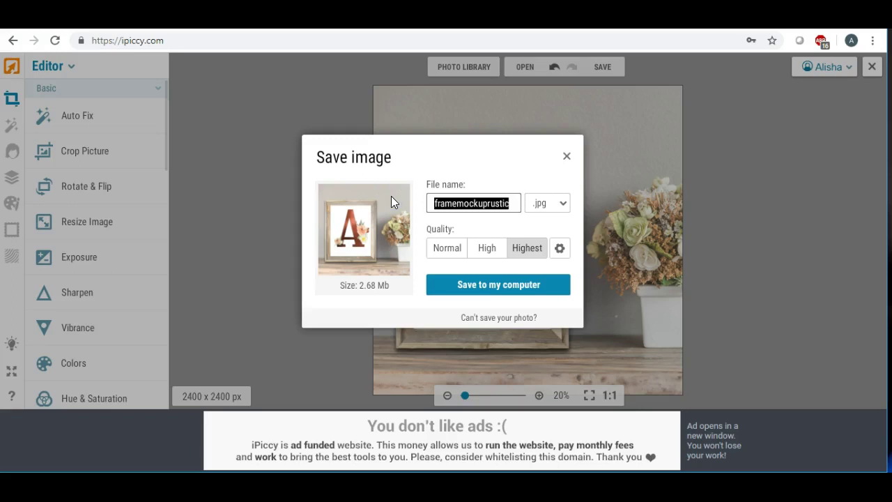
text(m)
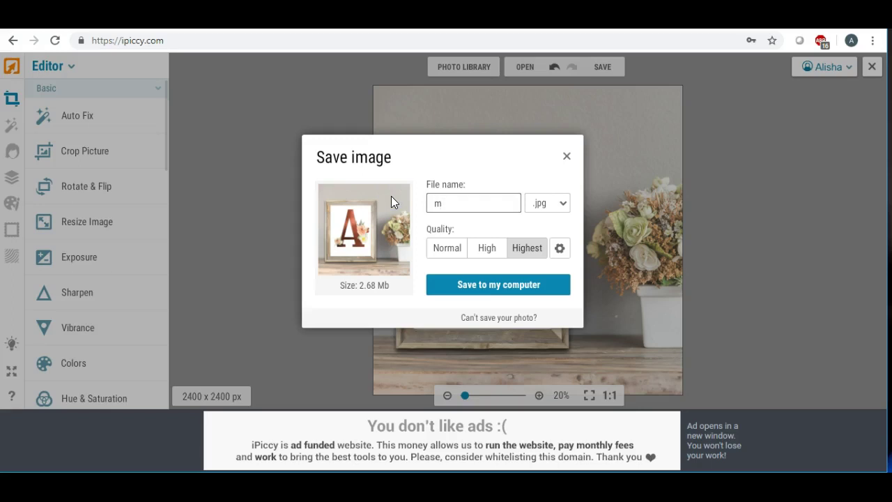
text(u1)
Save the mu1 image to the Desktop folder on the computer.
click(514, 286)
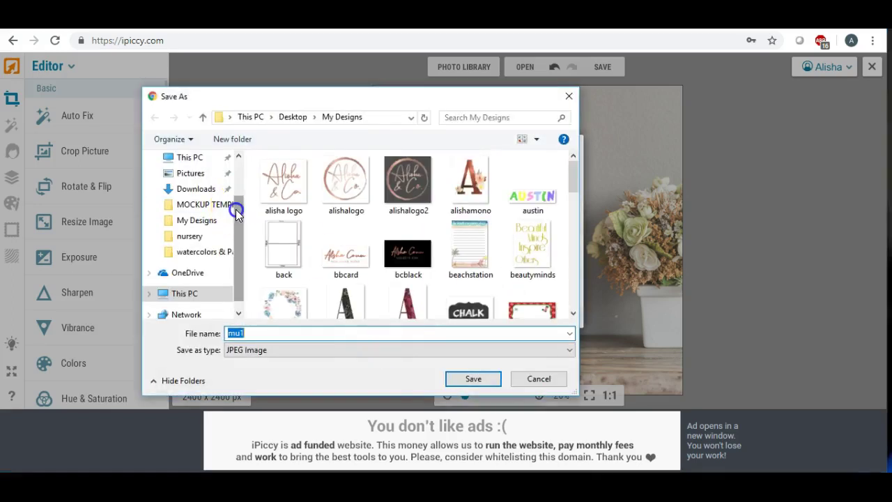
scroll(236, 209, up, 2)
click(195, 183)
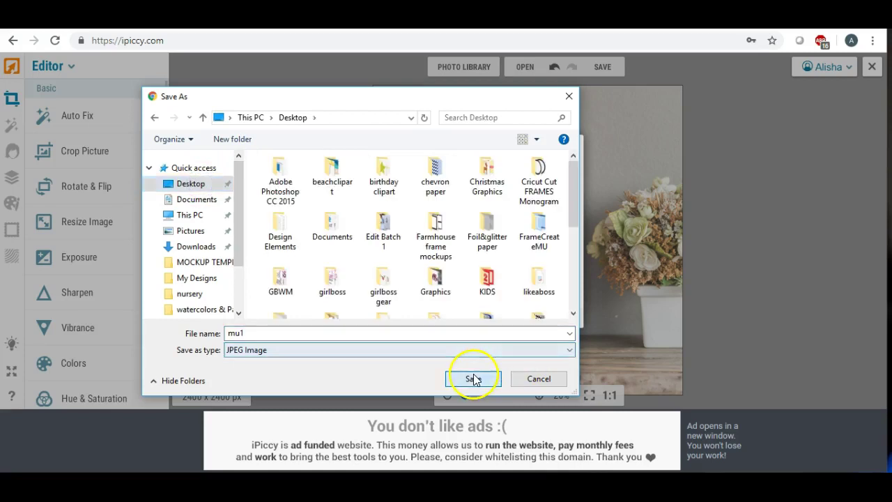
click(473, 378)
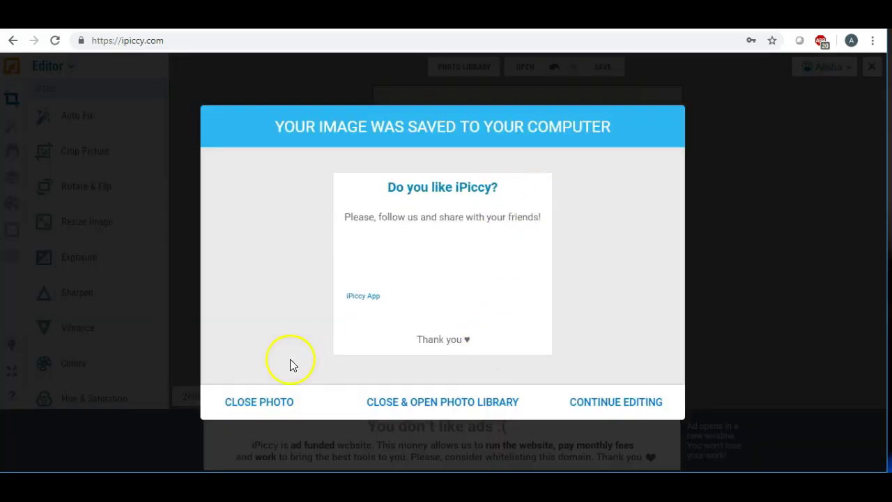
Close the saved frame photo and open the invitationmu mockup from the photo library for editing.
click(257, 407)
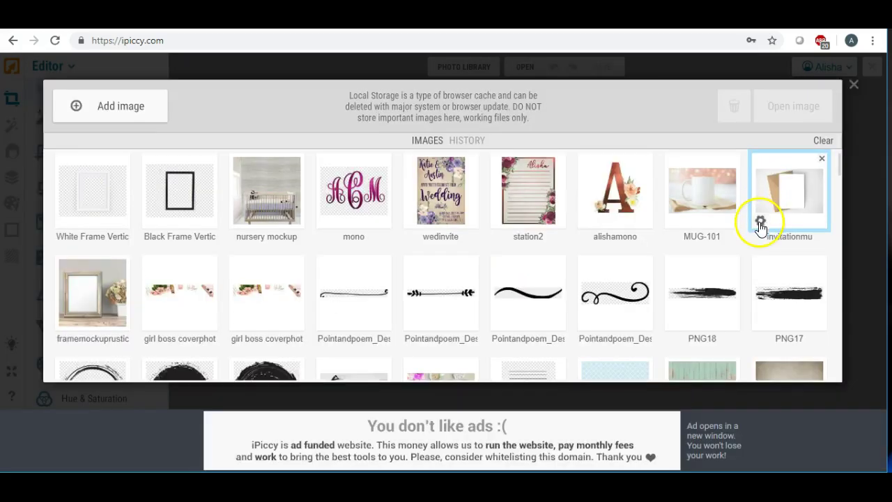
click(760, 222)
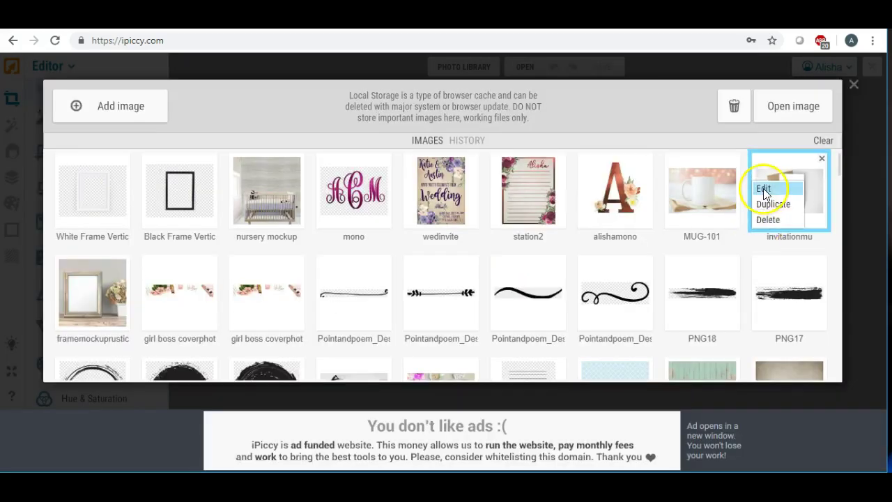
click(764, 191)
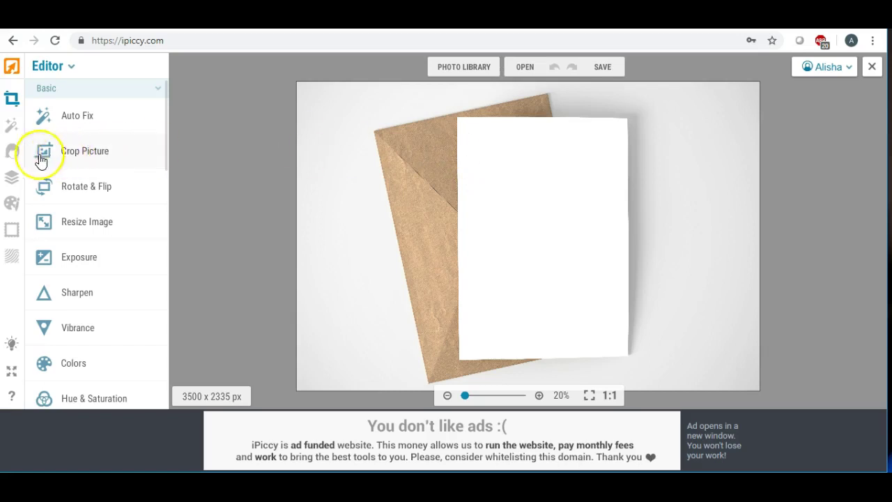
Add the wedinvite design as an image layer and resize it to cover the blank card on the envelope.
click(12, 180)
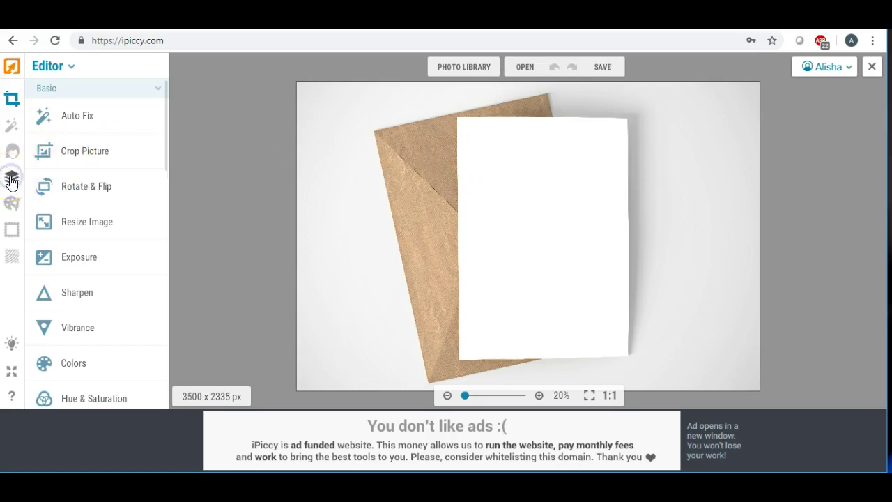
click(183, 67)
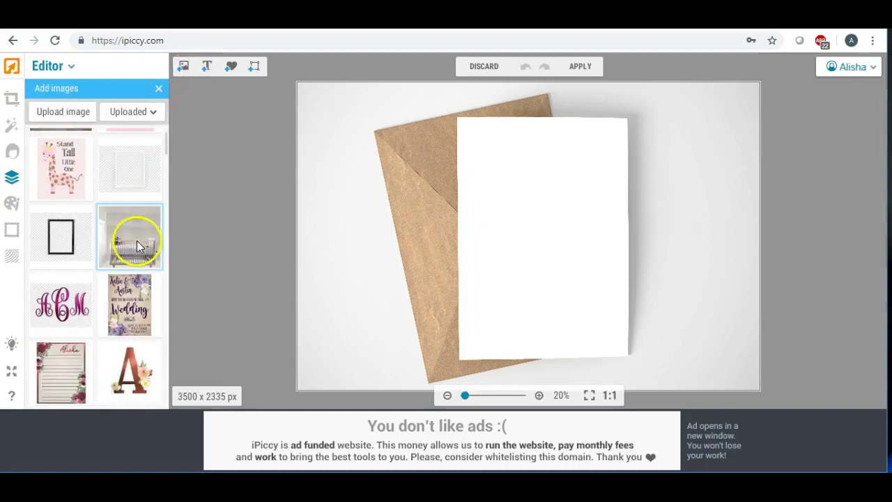
click(127, 291)
drag(127, 292, 630, 176)
drag(545, 237, 542, 362)
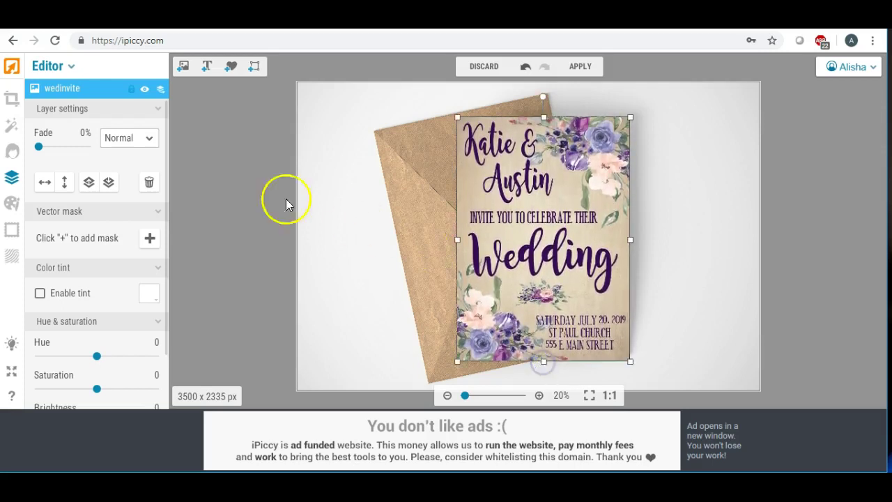
click(250, 189)
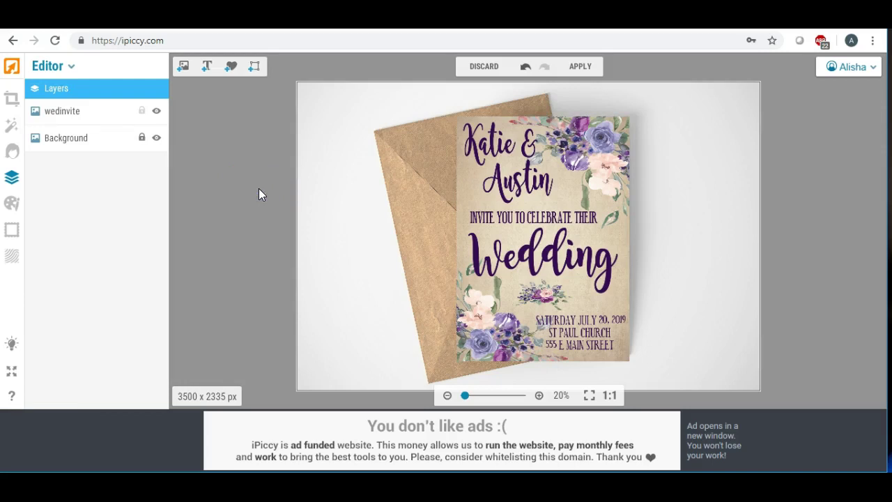
Delete the wedding invitation layer from the card mockup and discard the layer edits.
click(358, 176)
click(537, 190)
click(535, 189)
key(Delete)
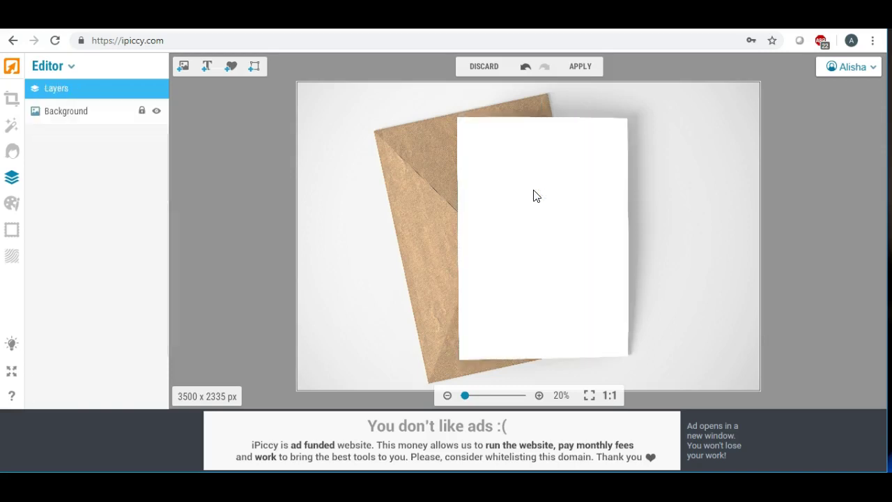
click(488, 66)
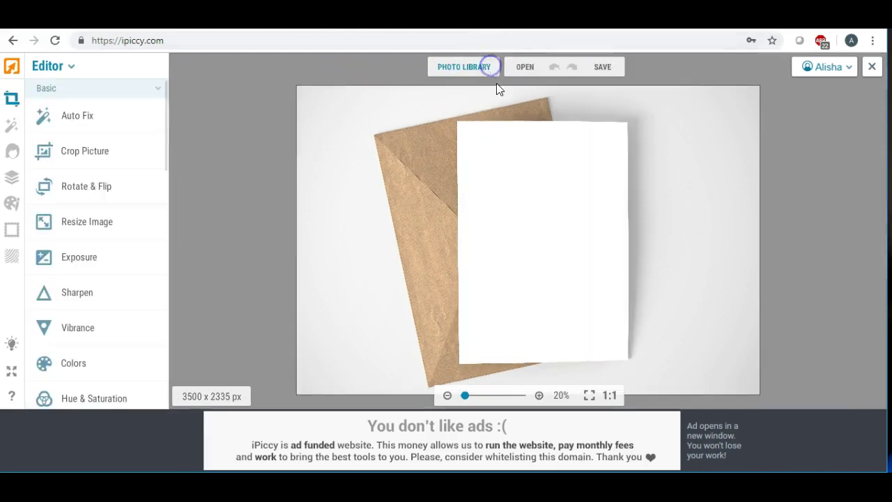
Open the MUG-101 mockup from the photo library for editing without saving the invitation mockup.
click(472, 67)
mouse_move(726, 180)
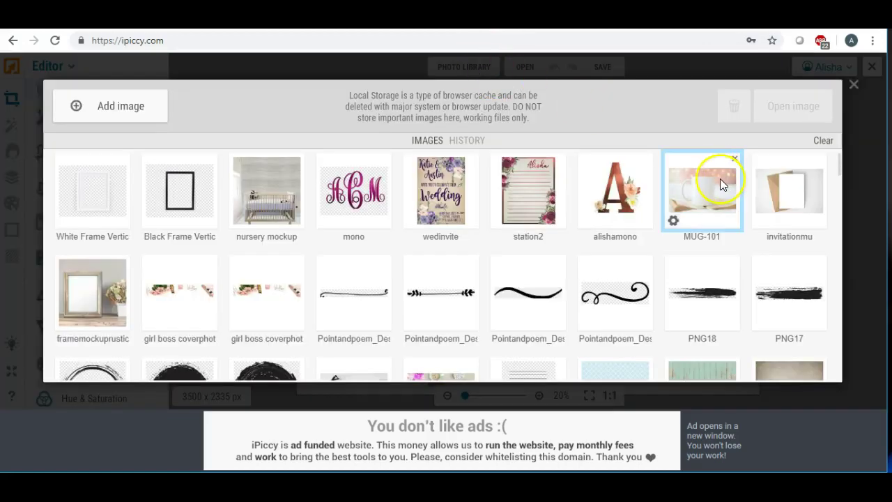
click(675, 223)
click(682, 184)
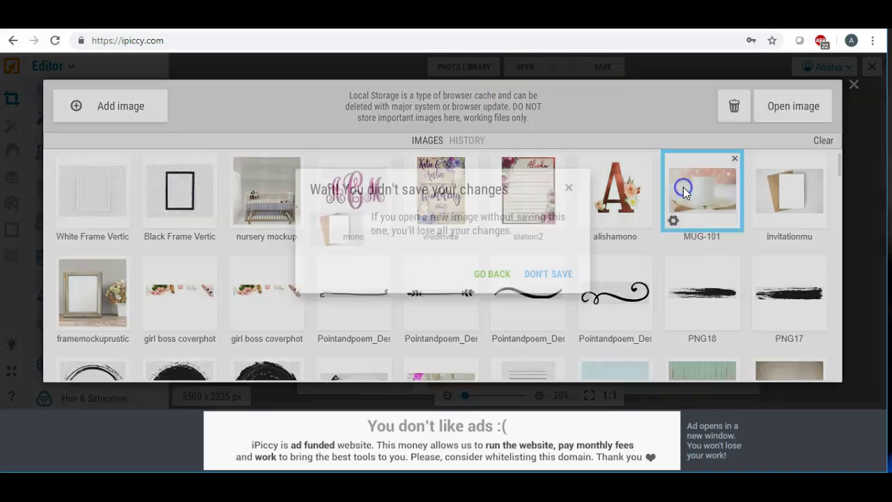
click(547, 274)
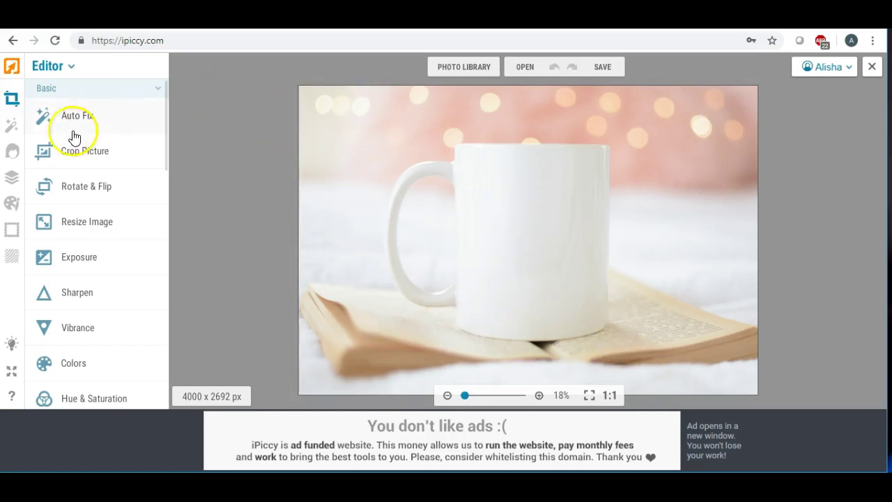
Add the mono monogram design as an image layer and center it on the front of the white mug.
click(16, 180)
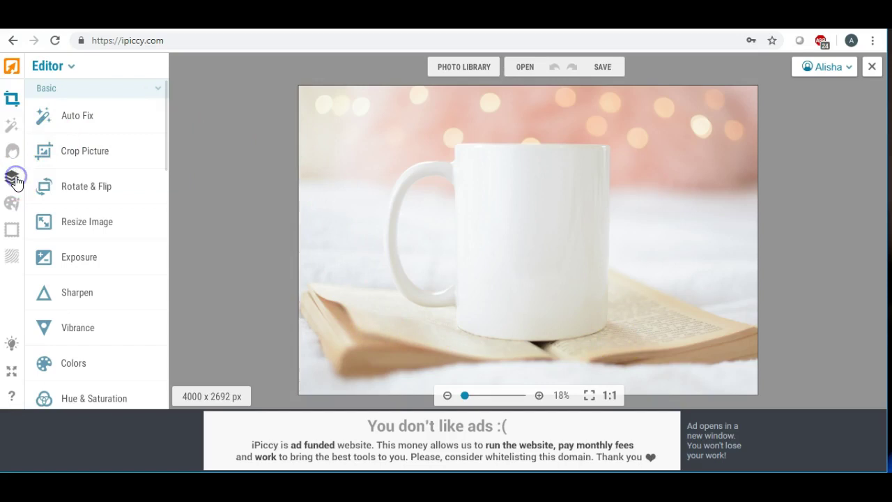
click(181, 70)
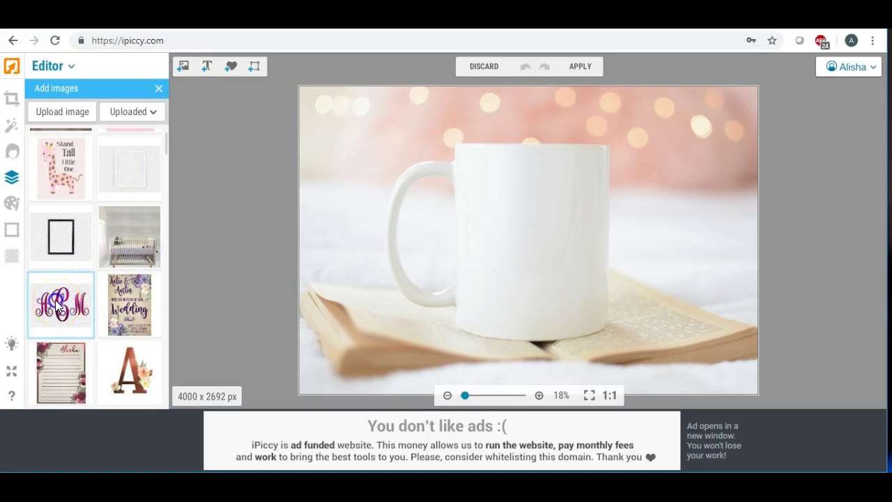
drag(57, 305, 528, 232)
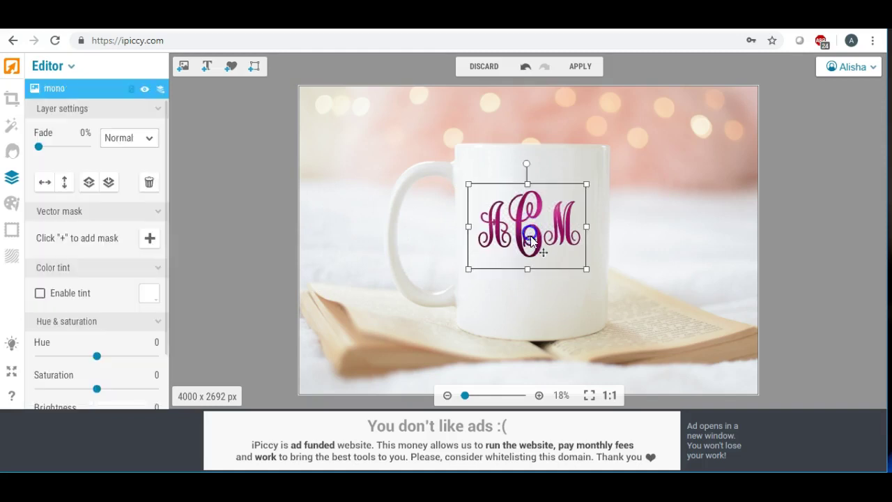
Nudge the mono monogram slightly away from the handle on the front of the mug.
click(544, 298)
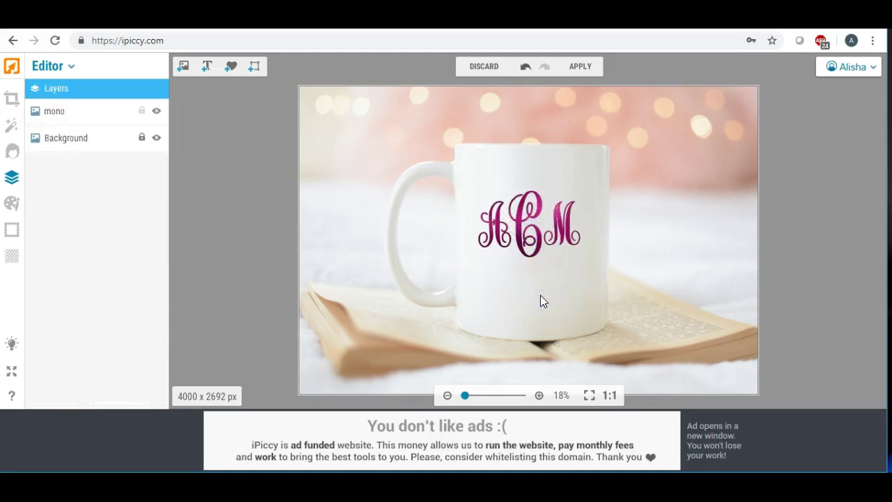
drag(503, 228, 507, 230)
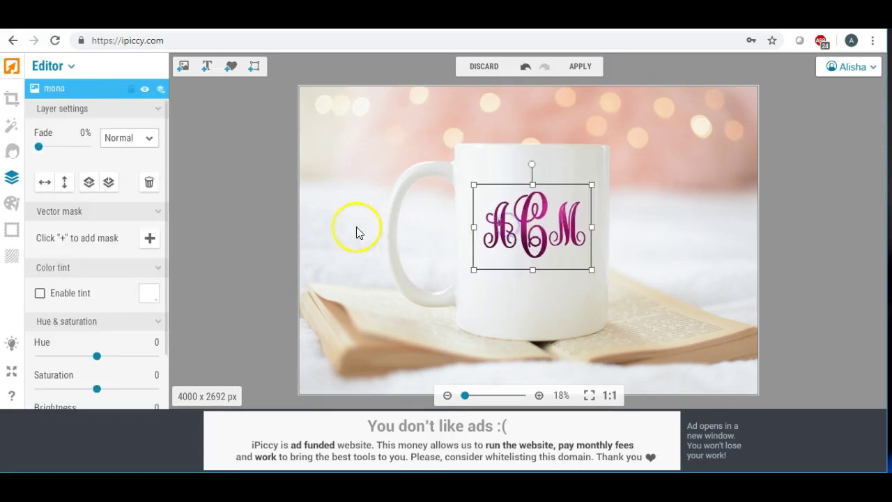
click(257, 221)
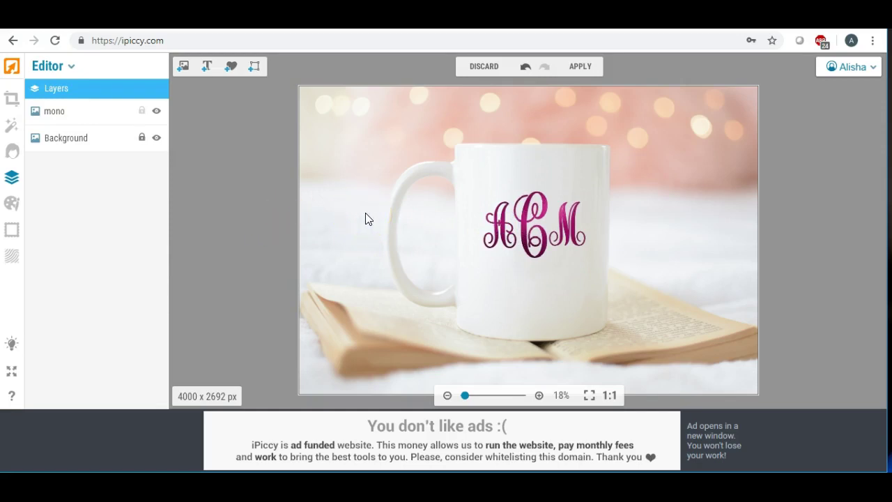
Delete the monogram layer from the mug mockup and discard the layer edits.
click(517, 224)
key(Delete)
click(481, 69)
Open the white_bella_3001 T-shirt mockup from the photo library for editing.
click(472, 69)
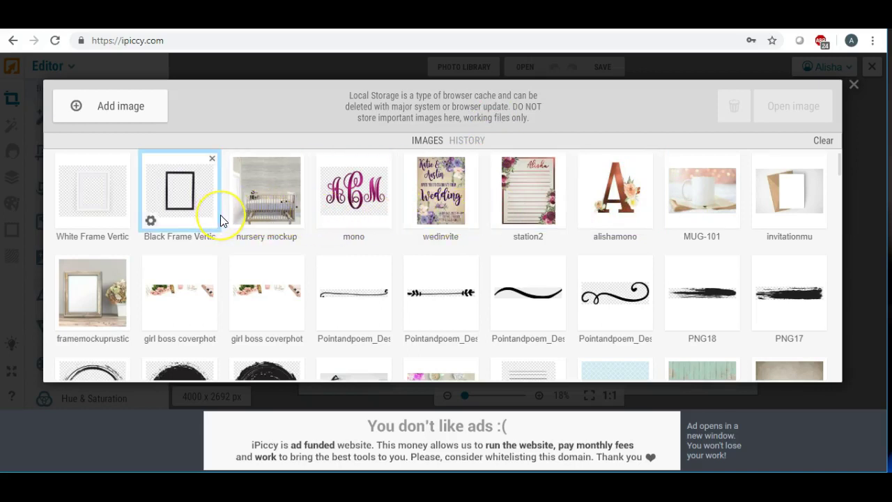
scroll(221, 216, up, 2)
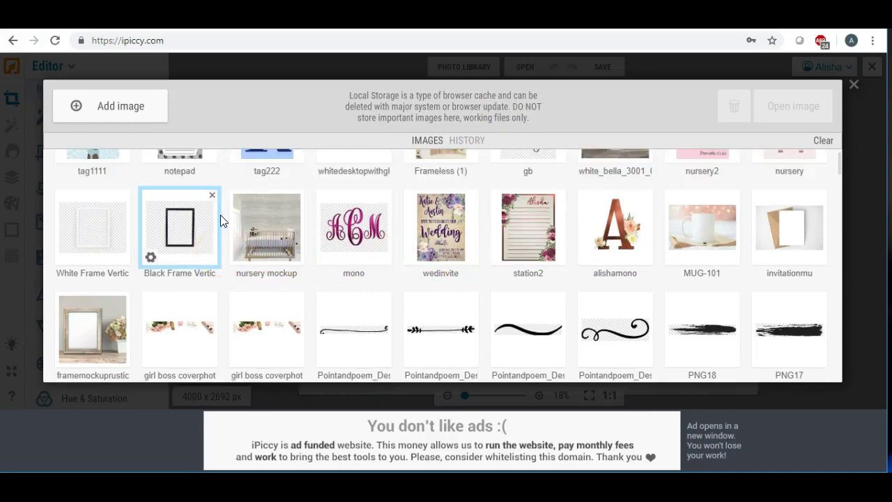
click(603, 188)
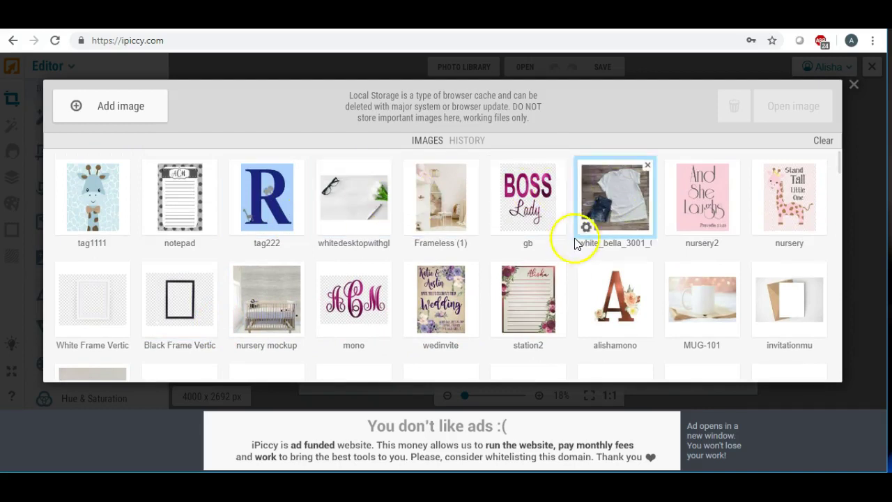
click(586, 229)
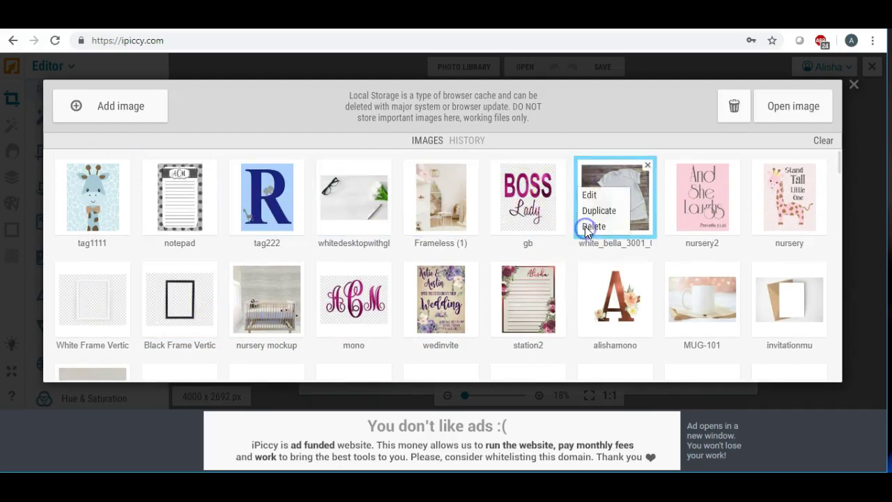
click(591, 196)
click(548, 275)
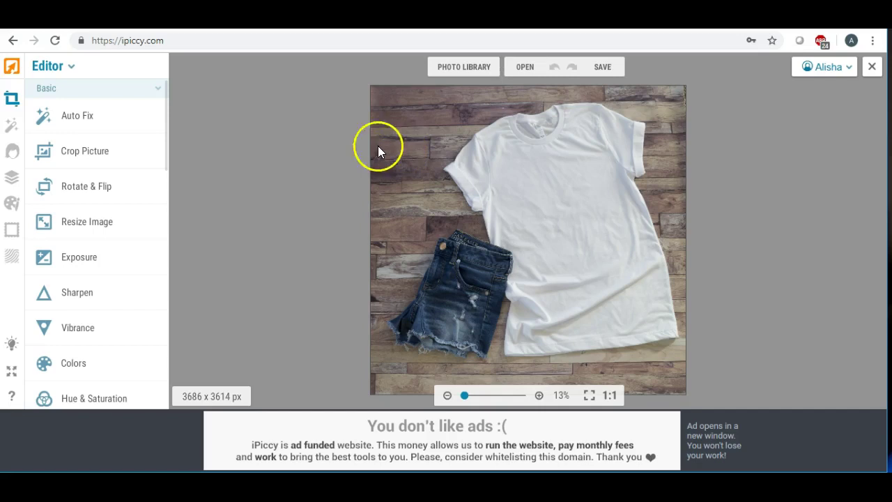
Add the gb "Boss Lady" design as an image layer on the front of the white T-shirt.
click(12, 179)
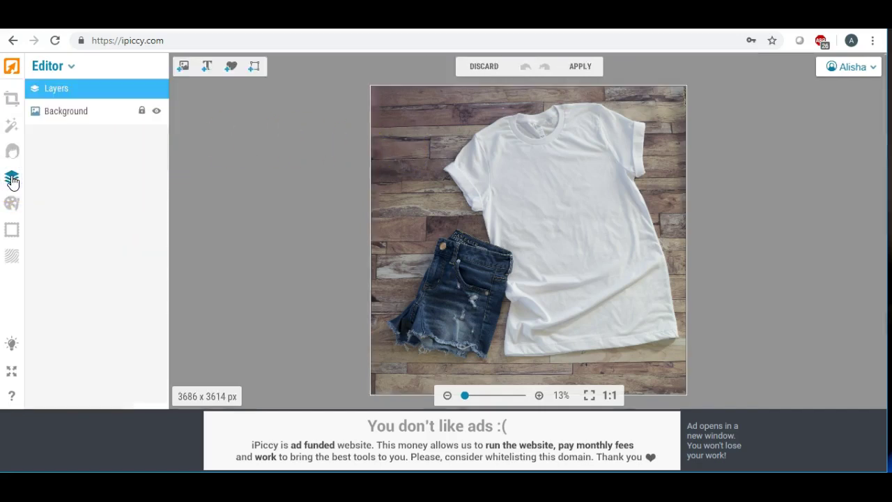
click(183, 67)
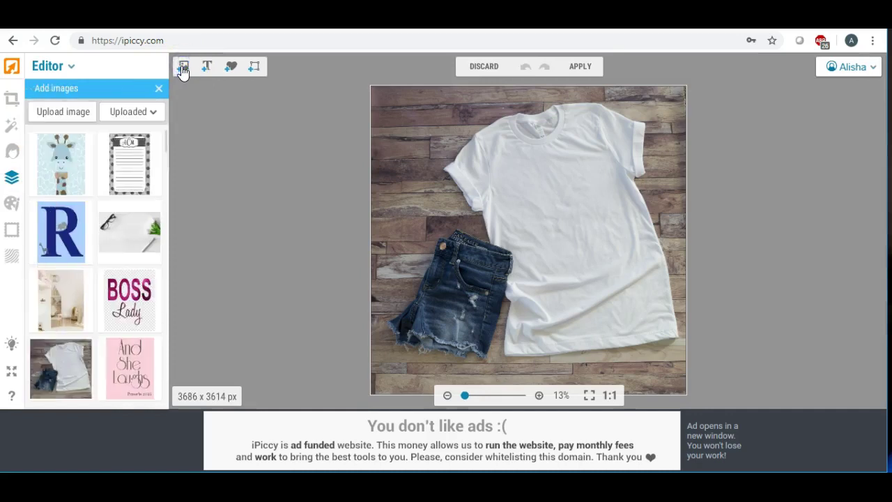
drag(124, 293, 559, 219)
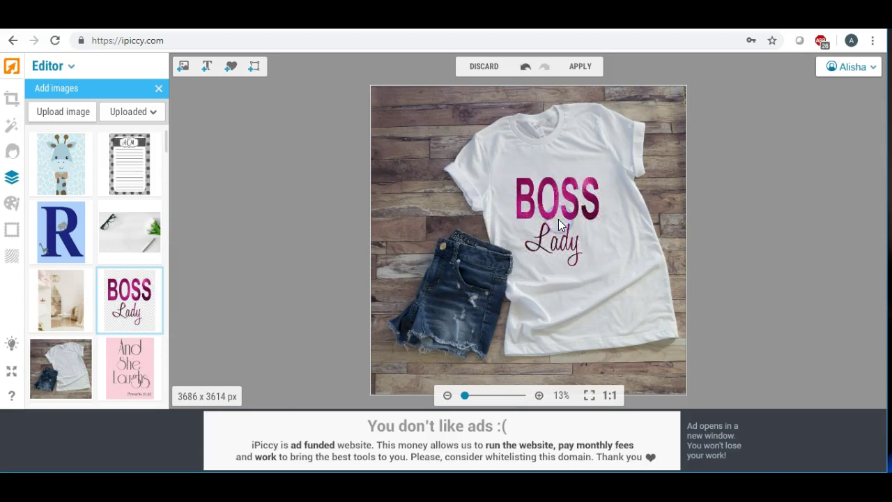
click(562, 212)
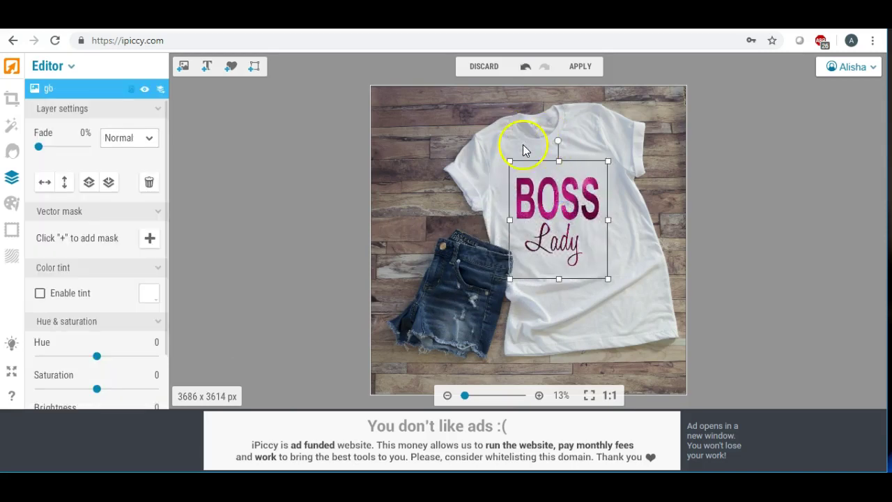
Rotate the Boss Lady design counterclockwise to match the shirt's tilt and center it on the chest.
click(558, 141)
drag(557, 139, 542, 137)
click(545, 136)
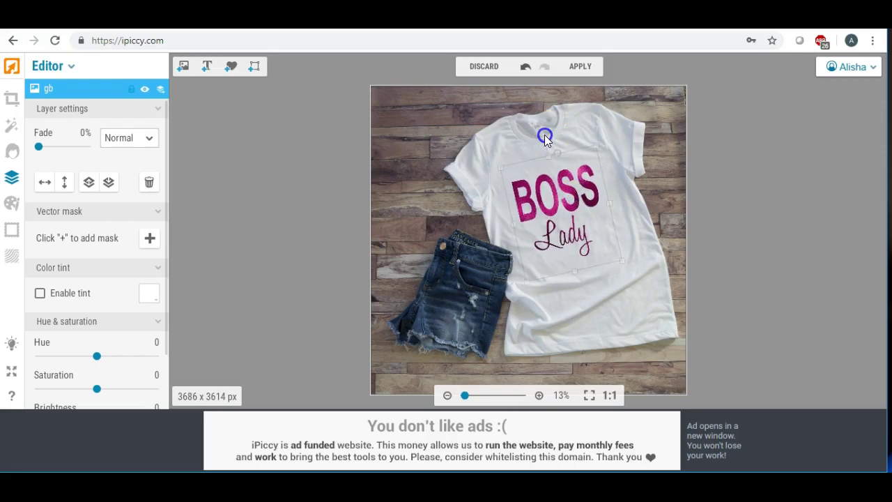
click(571, 206)
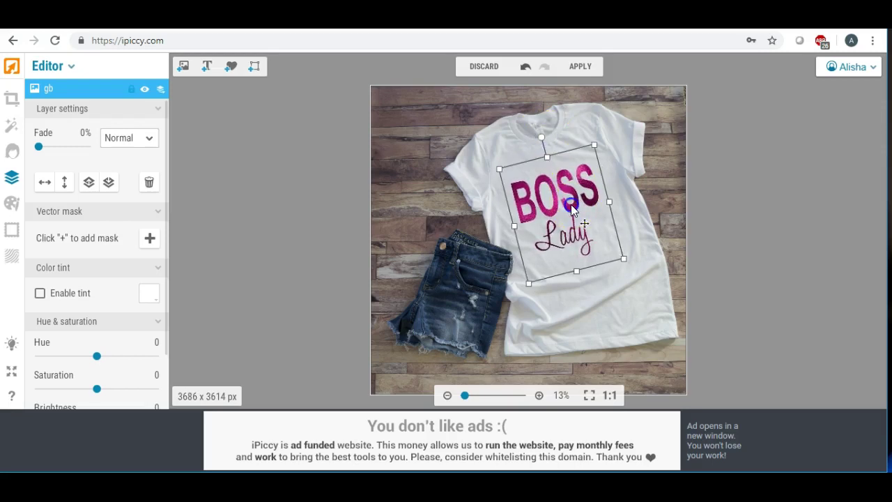
click(571, 206)
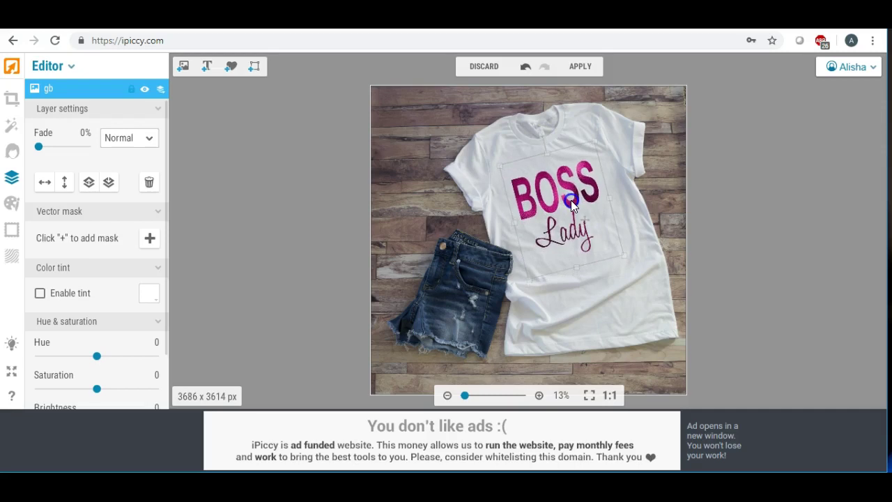
click(669, 213)
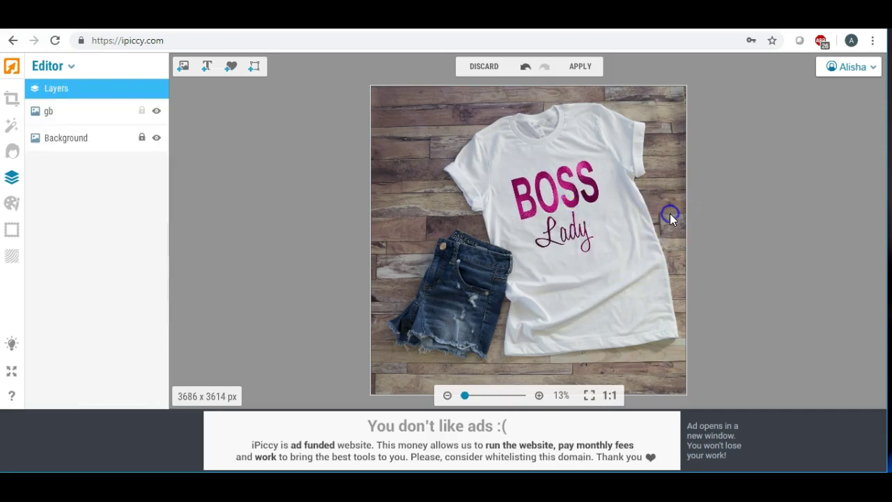
click(537, 196)
click(317, 187)
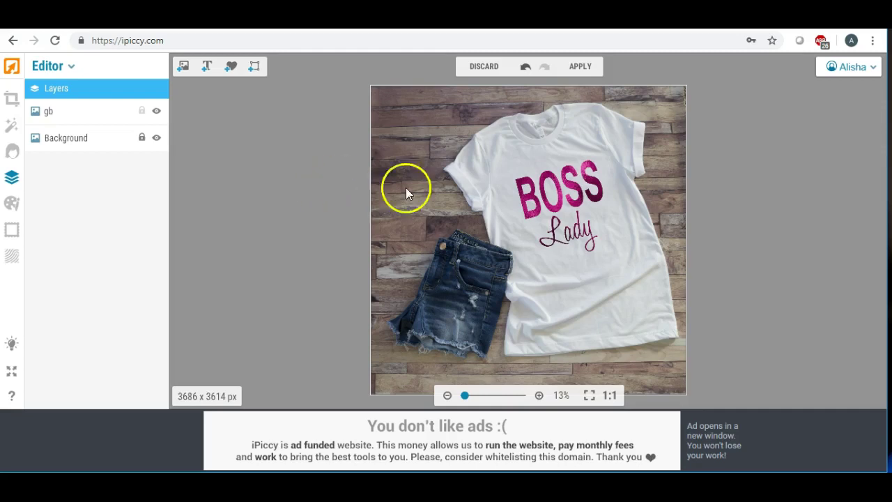
click(568, 187)
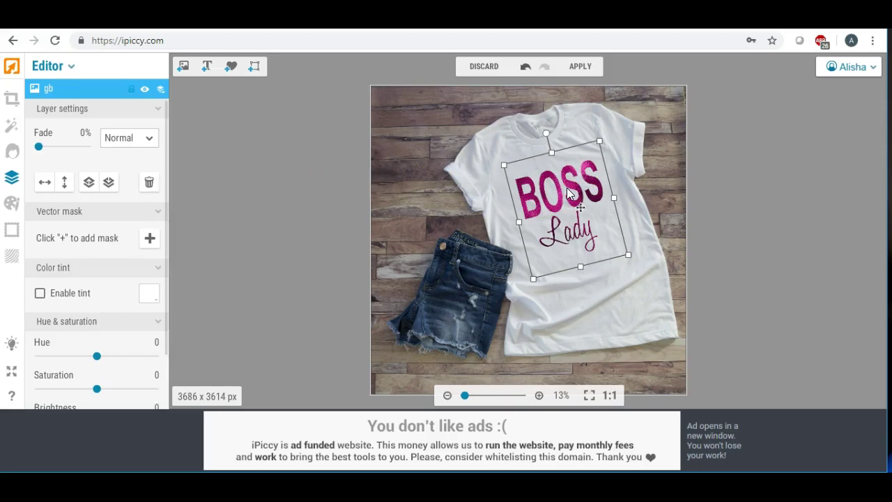
click(568, 198)
click(510, 190)
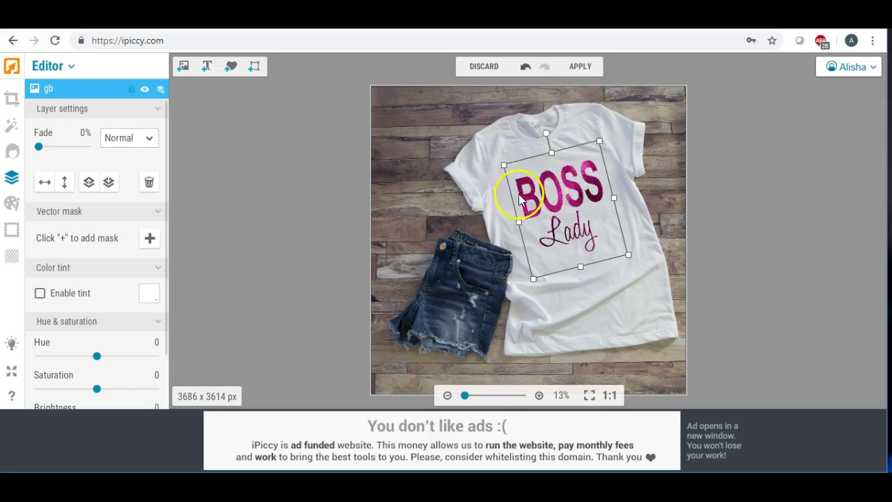
click(550, 221)
click(350, 181)
click(547, 200)
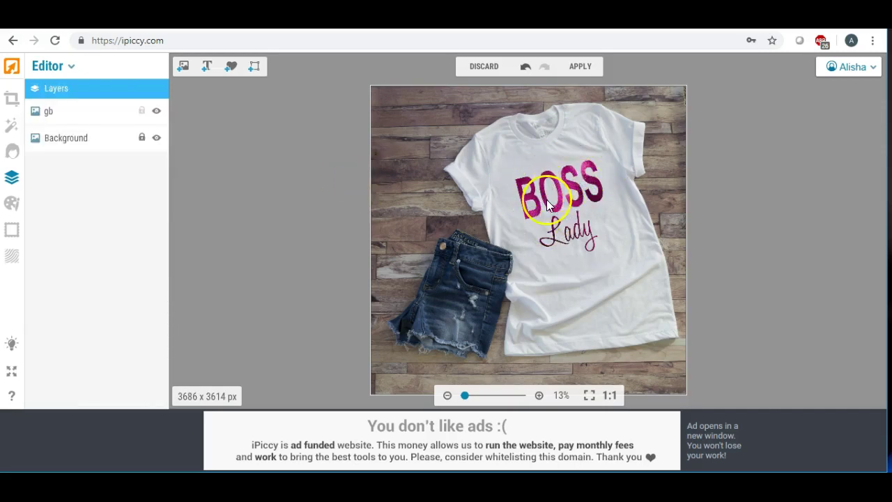
click(314, 193)
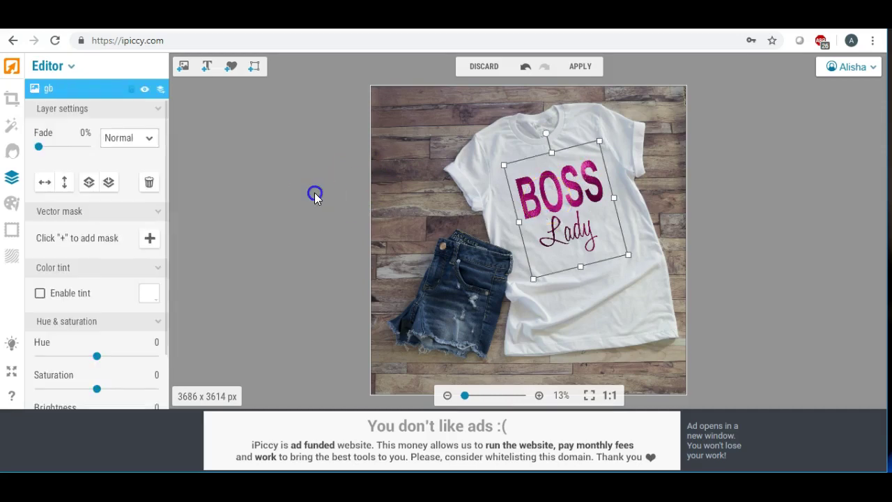
Apply the Boss Lady layer to the T-shirt photo.
click(551, 72)
click(579, 66)
click(541, 264)
click(445, 181)
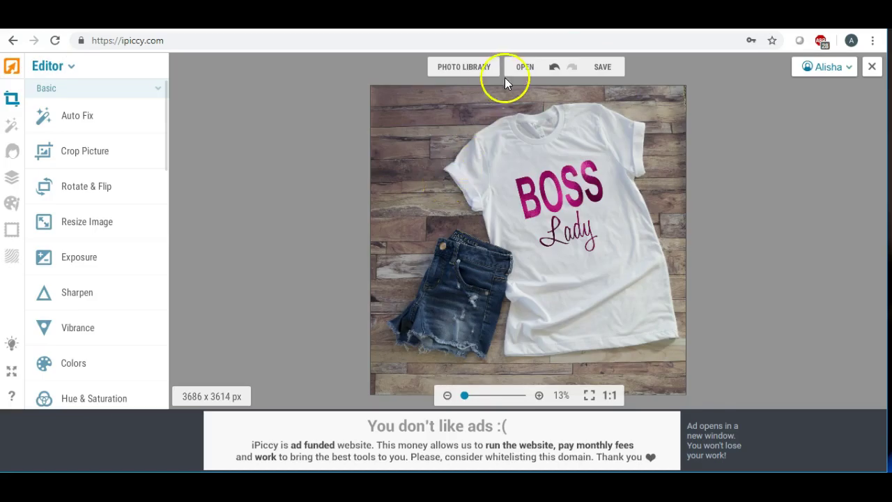
Save the finished T-shirt mockup to the Desktop as a JPG named mu2.
click(603, 70)
click(602, 91)
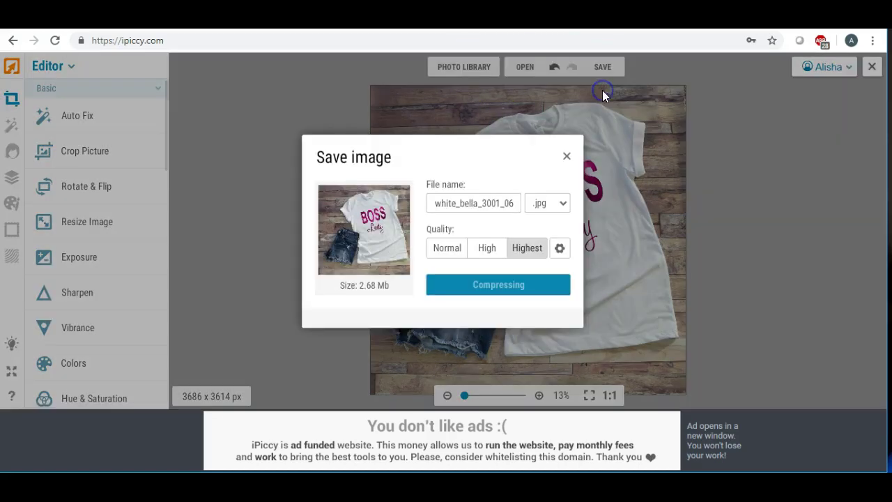
click(512, 203)
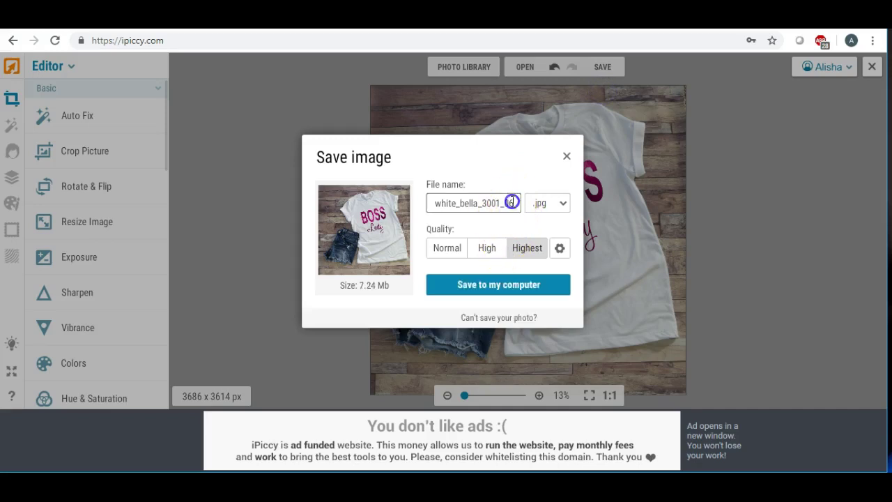
drag(512, 202, 396, 201)
text(519 1)
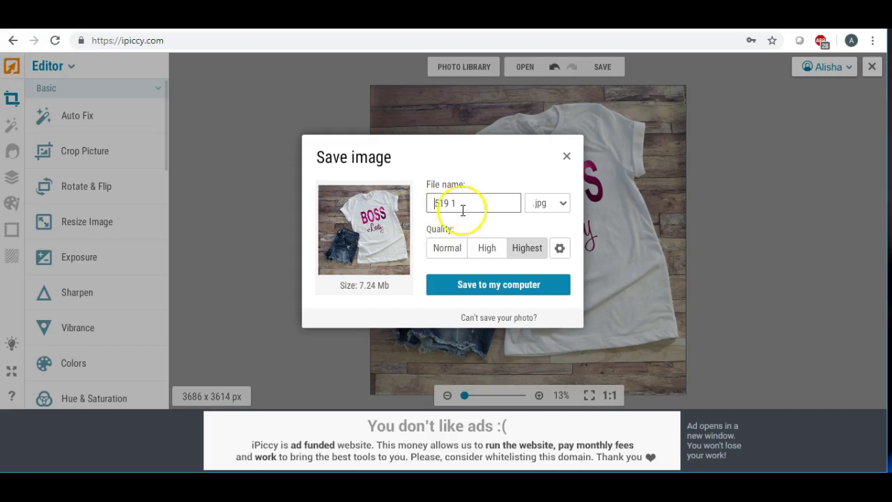
drag(478, 202, 372, 206)
key(BackSpace)
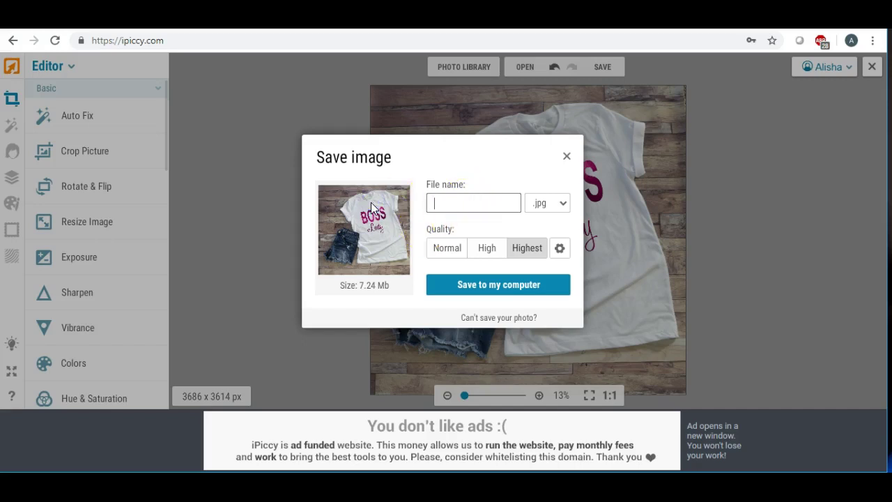
text(mu2)
click(478, 282)
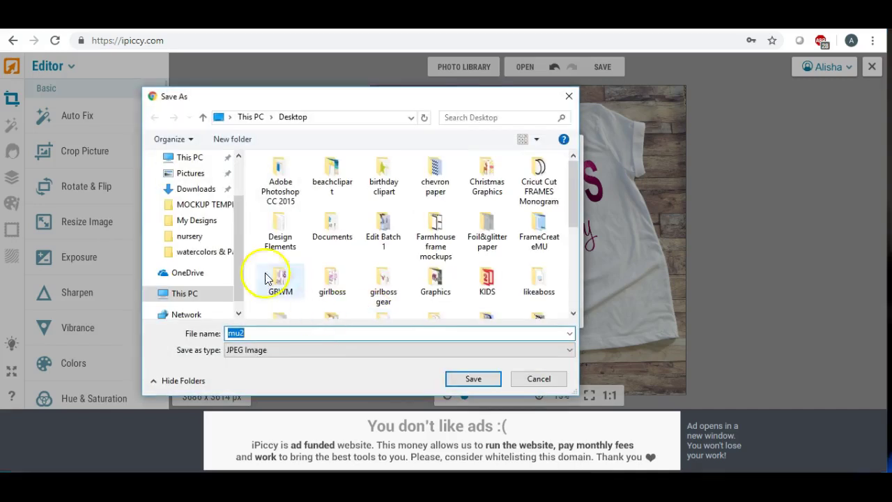
drag(239, 239, 239, 169)
click(461, 380)
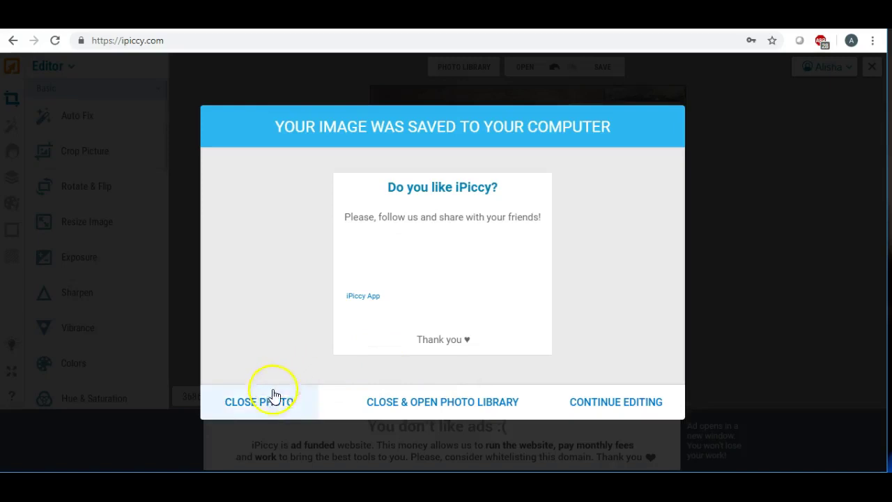
Close the saved T-shirt photo and open the nursery mockup from the photo library for editing.
click(259, 401)
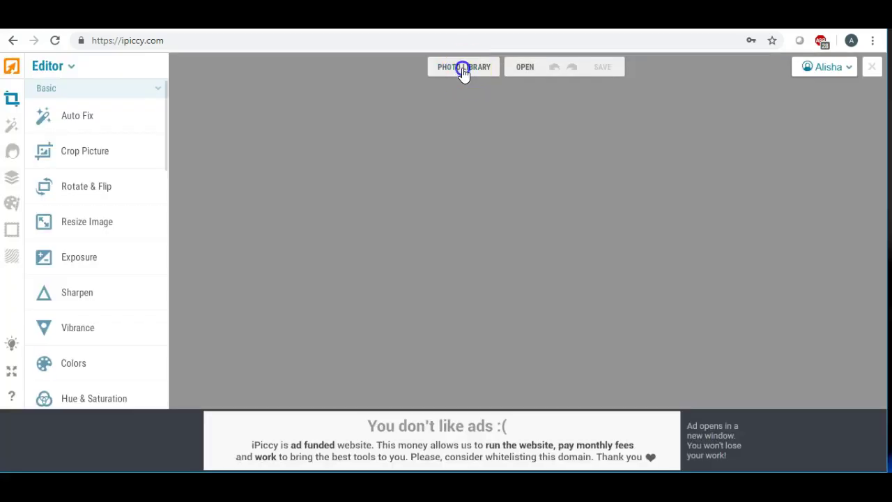
click(465, 71)
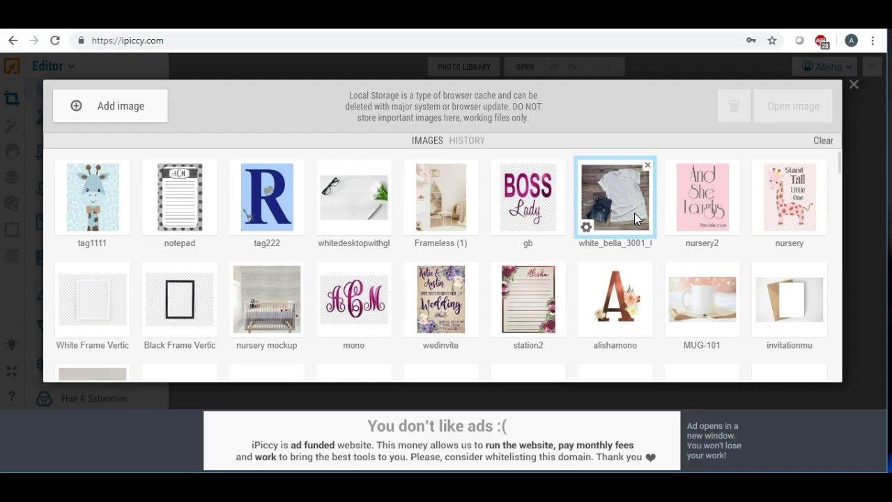
click(237, 328)
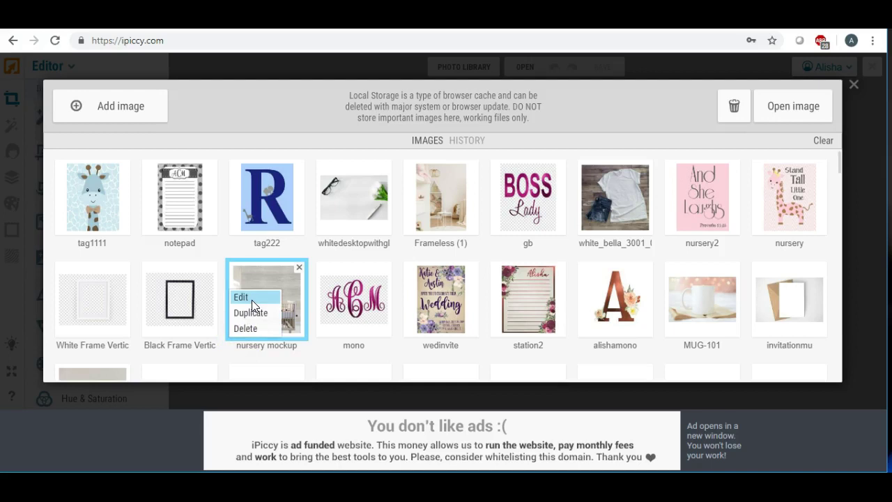
click(252, 299)
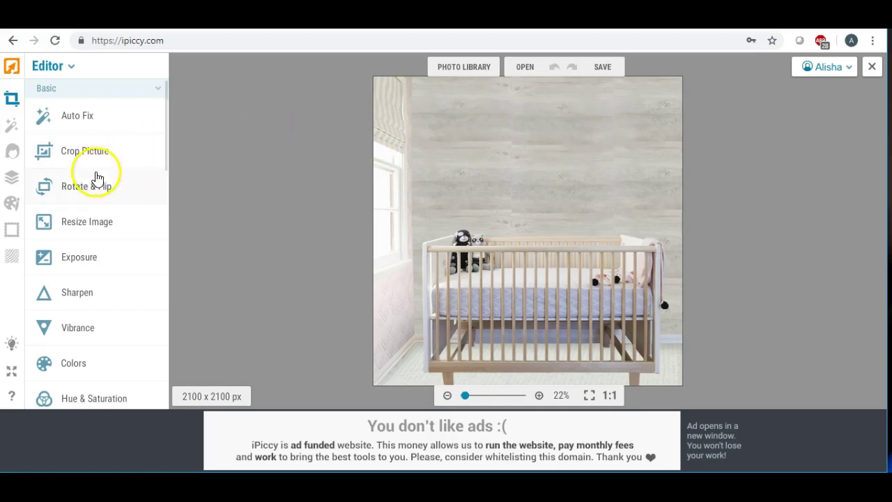
Add the black vertical frame image as a layer on the wall above the crib in the nursery photo.
click(12, 179)
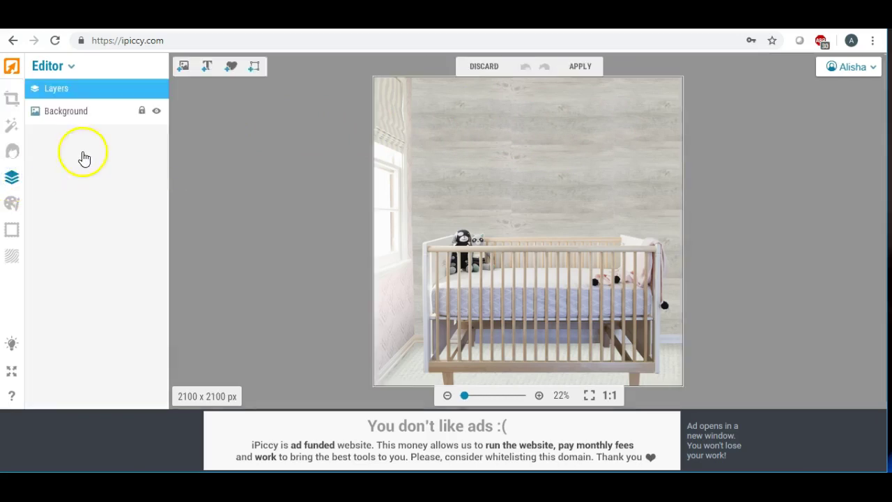
click(184, 69)
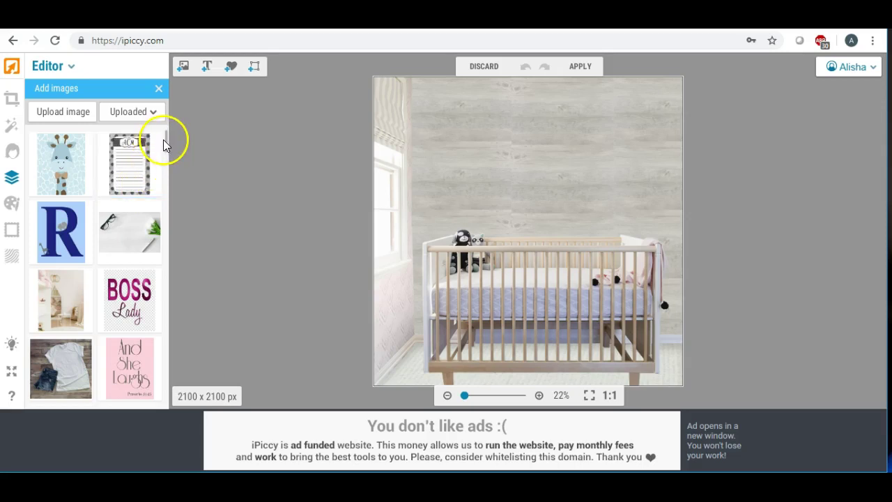
scroll(168, 143, down, 5)
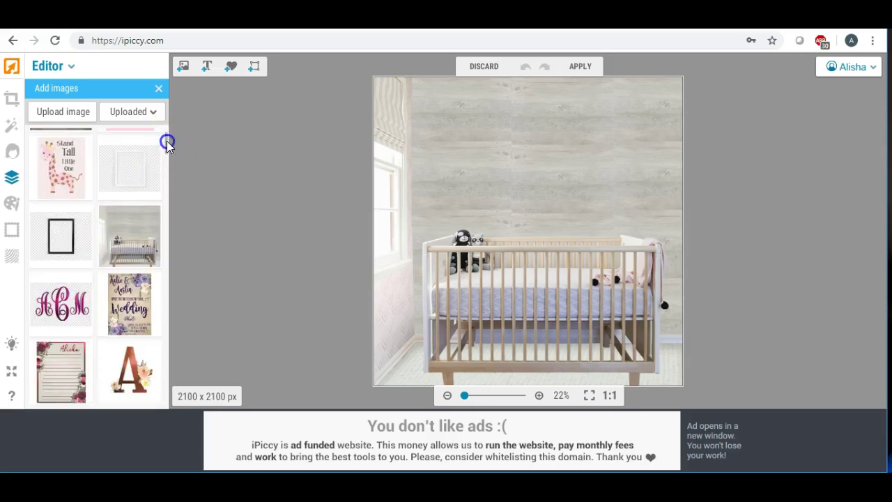
click(65, 232)
drag(65, 232, 466, 146)
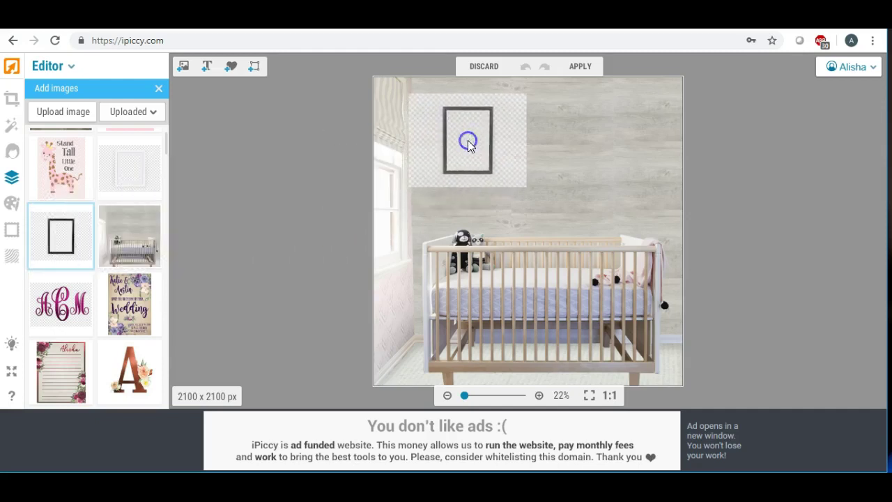
Enlarge the black frame and position it on the wall above the crib beside the window.
click(468, 144)
click(528, 187)
drag(528, 189, 598, 245)
drag(513, 164, 495, 151)
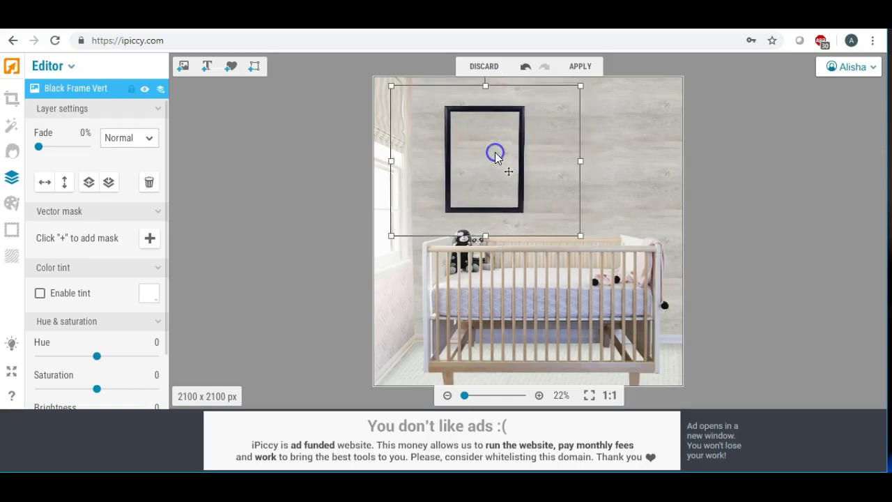
Duplicate the black frame layer and arrange the two frames side by side above the crib.
right_click(494, 147)
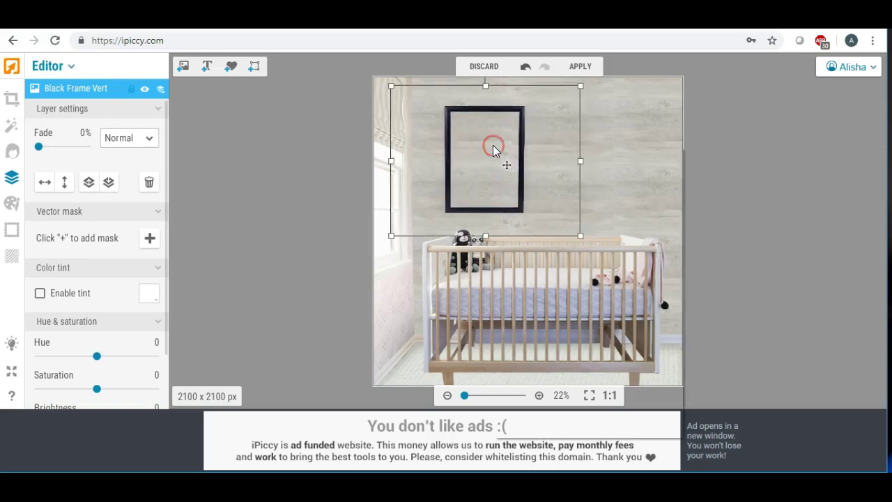
click(544, 357)
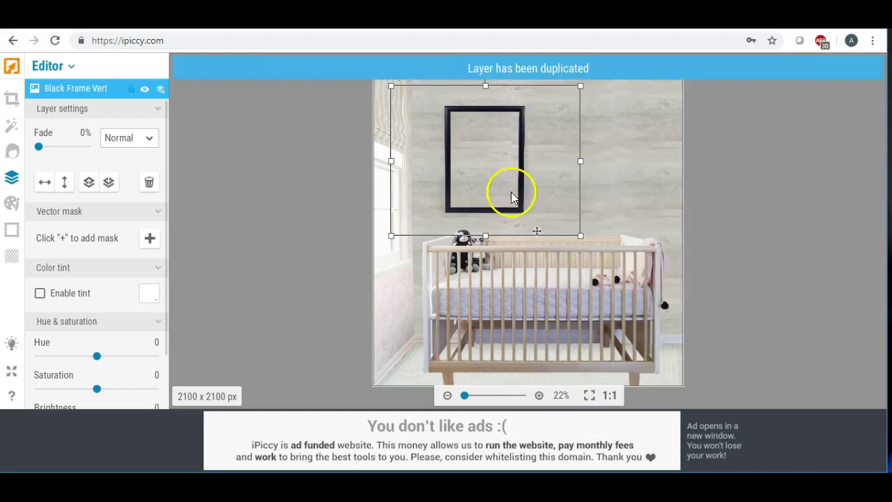
drag(486, 145, 579, 140)
click(465, 144)
drag(465, 143, 472, 143)
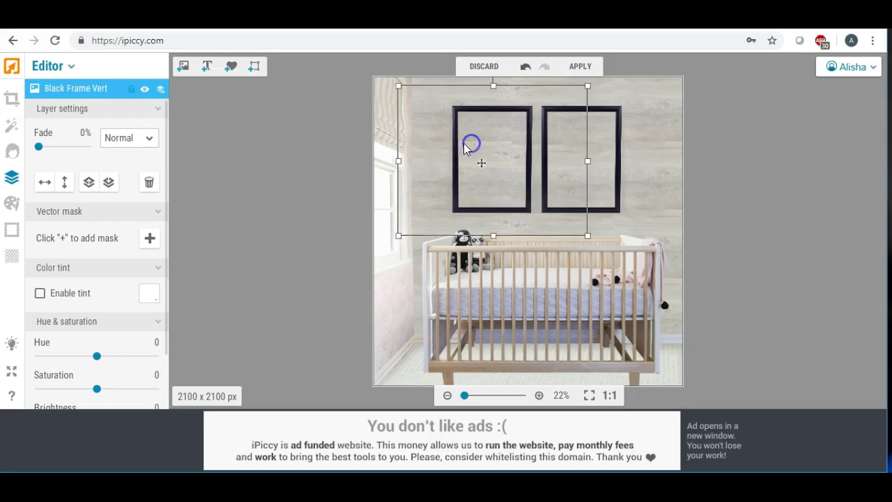
click(349, 150)
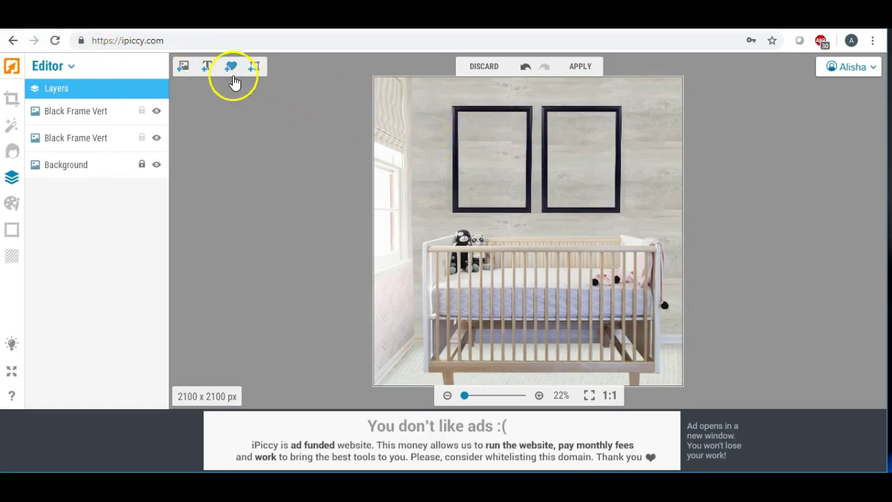
Add the blue letter R print (tag222) and stretch it to fill the frame nearer the window.
click(183, 66)
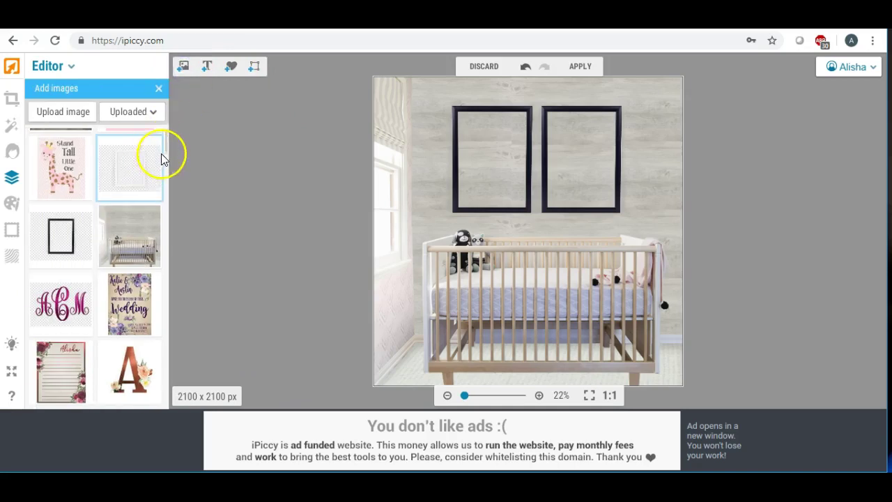
scroll(167, 137, down, 5)
drag(83, 218, 493, 172)
click(470, 143)
drag(450, 117, 482, 129)
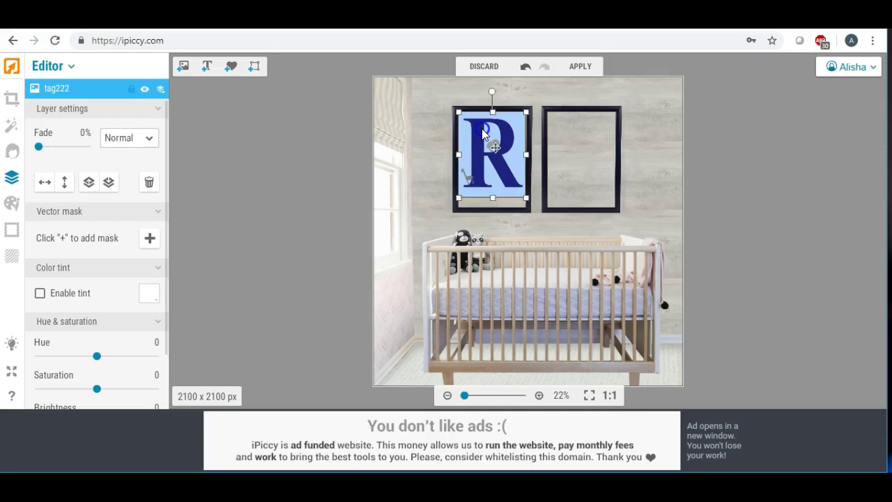
drag(491, 198, 493, 208)
click(414, 180)
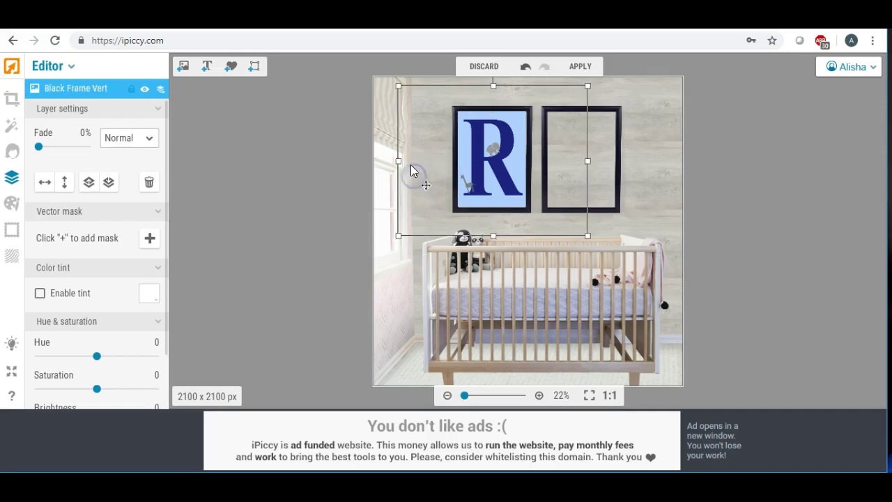
click(273, 145)
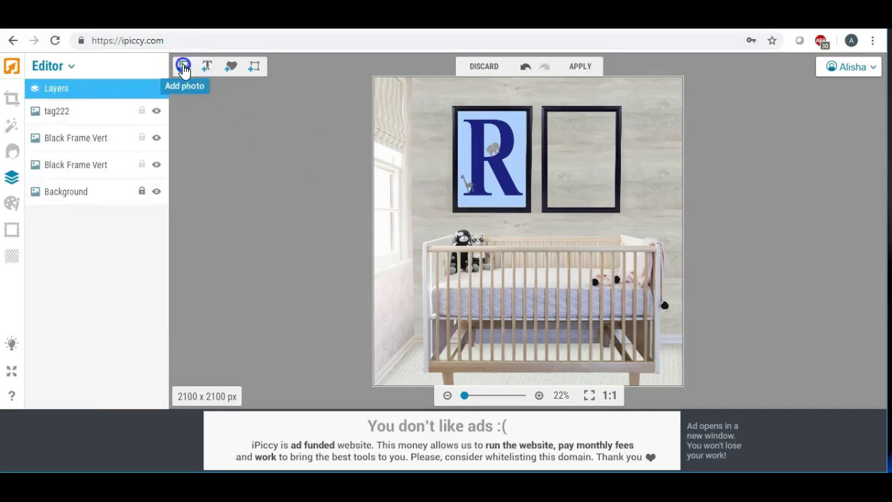
Add the blue giraffe print (tag1111) and stretch it to fill the empty frame.
click(183, 69)
click(60, 162)
drag(61, 161, 572, 163)
drag(548, 118, 574, 137)
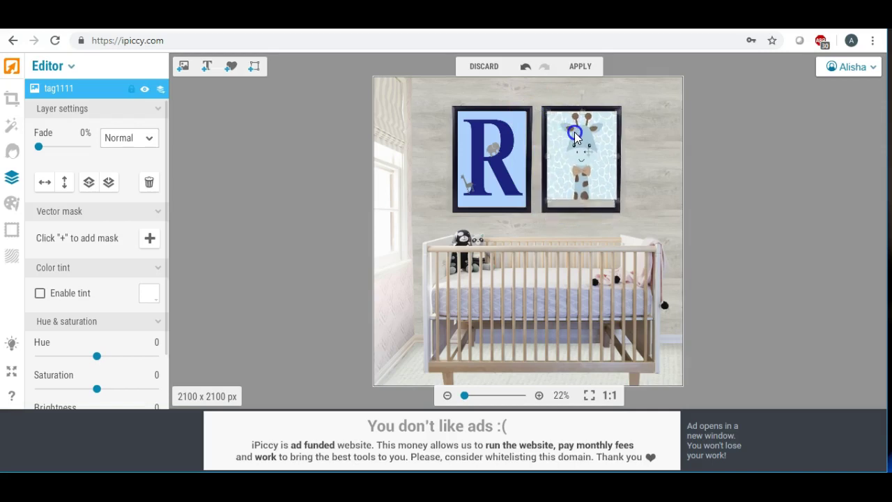
drag(578, 201, 582, 205)
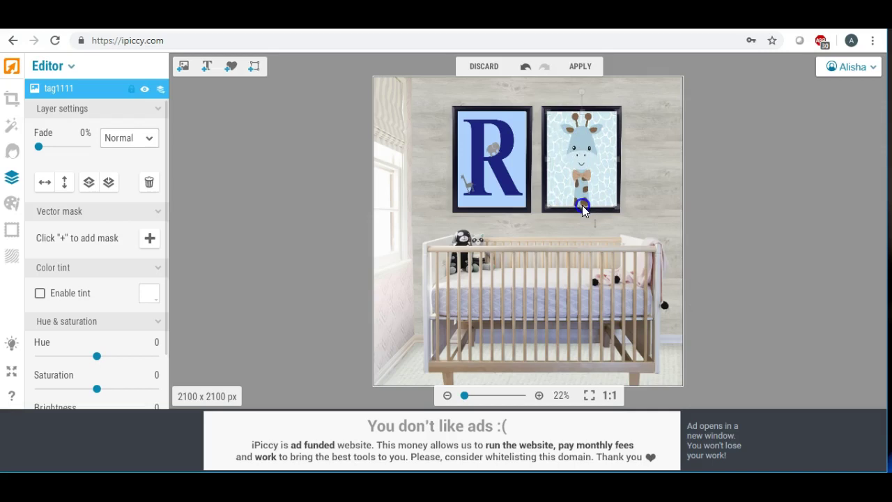
click(402, 170)
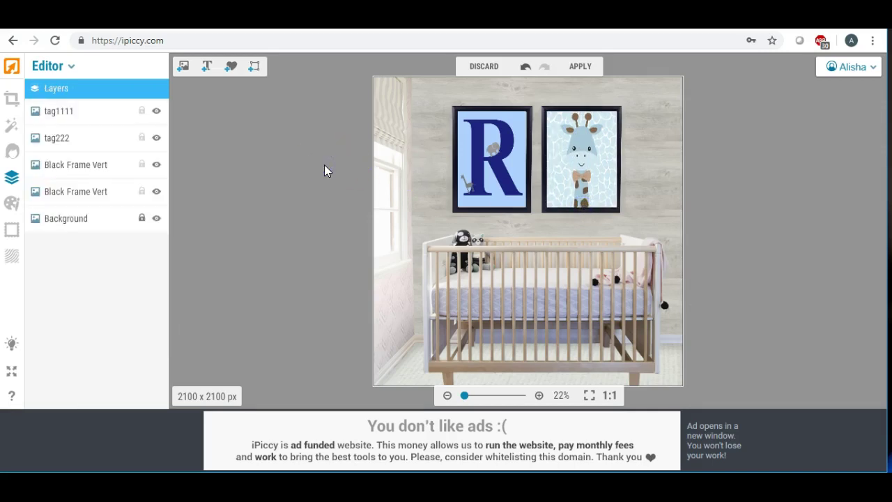
drag(324, 171, 593, 183)
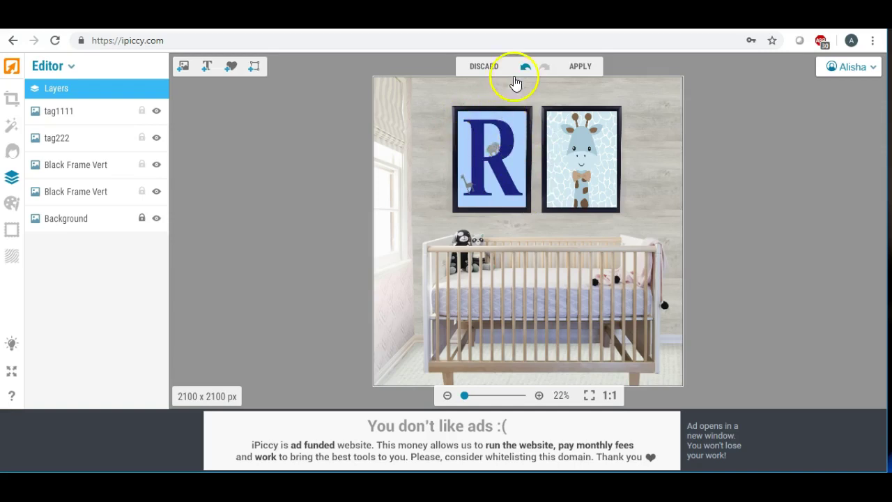
Discard the nursery layer changes and open the white desktop photo with glasses from the photo library for editing.
click(482, 66)
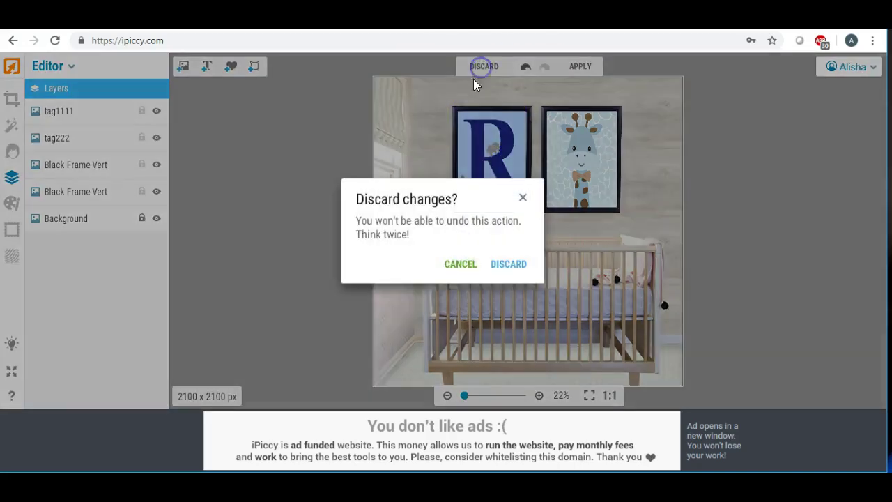
click(503, 265)
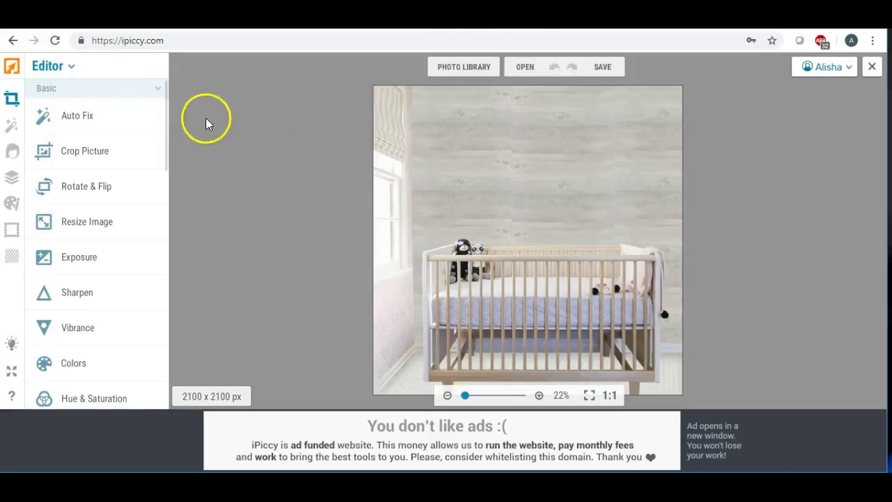
click(450, 67)
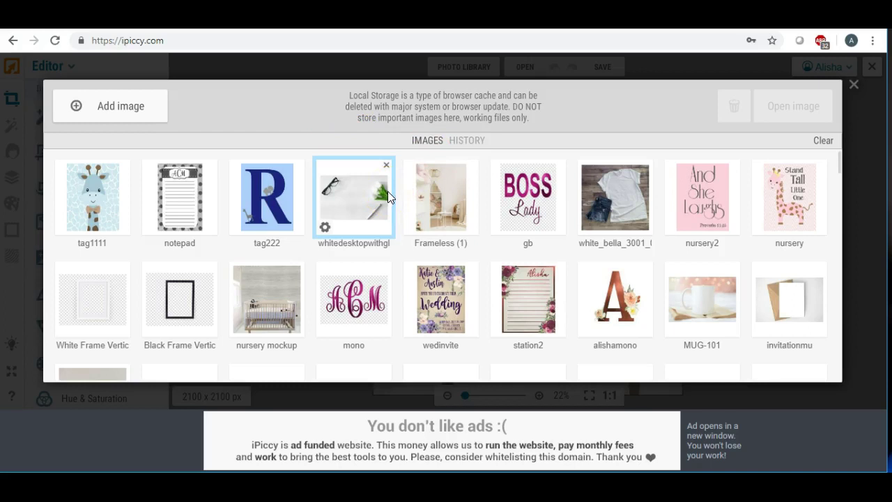
click(424, 190)
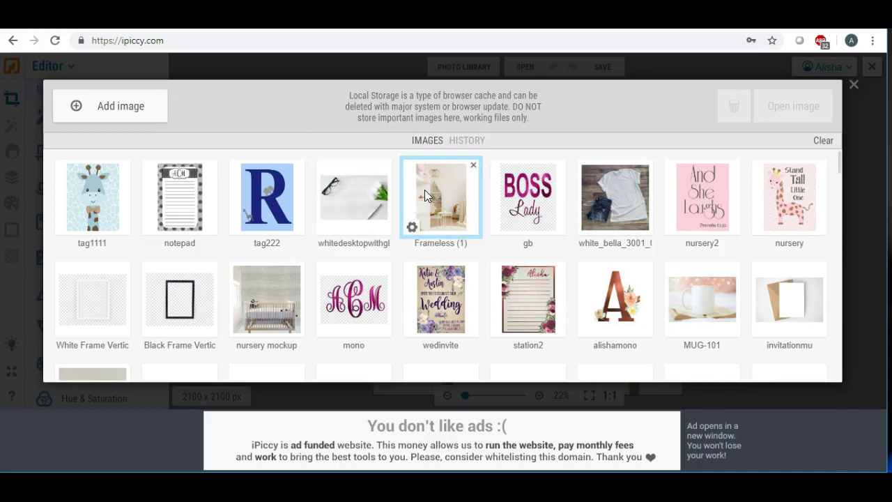
click(396, 272)
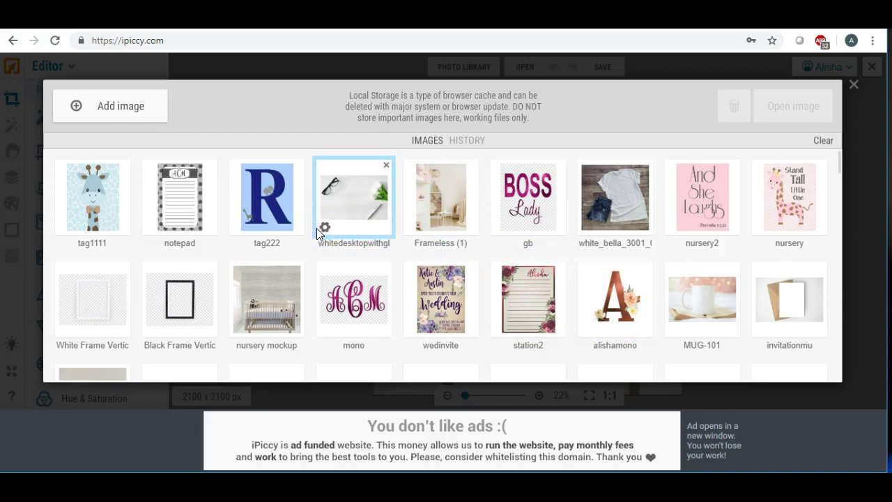
click(324, 227)
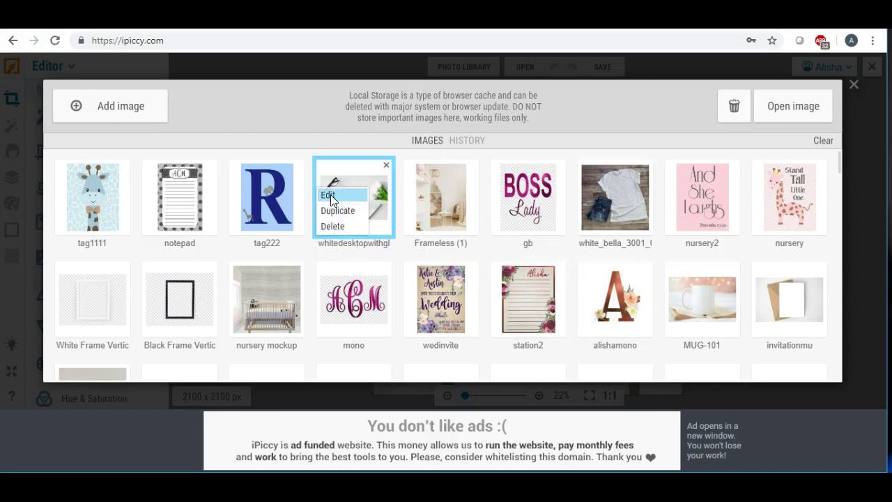
click(331, 197)
click(550, 273)
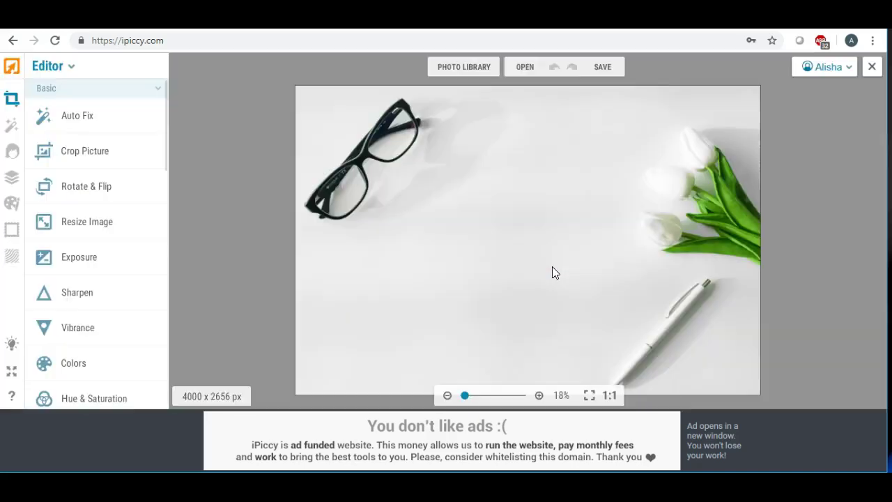
click(550, 259)
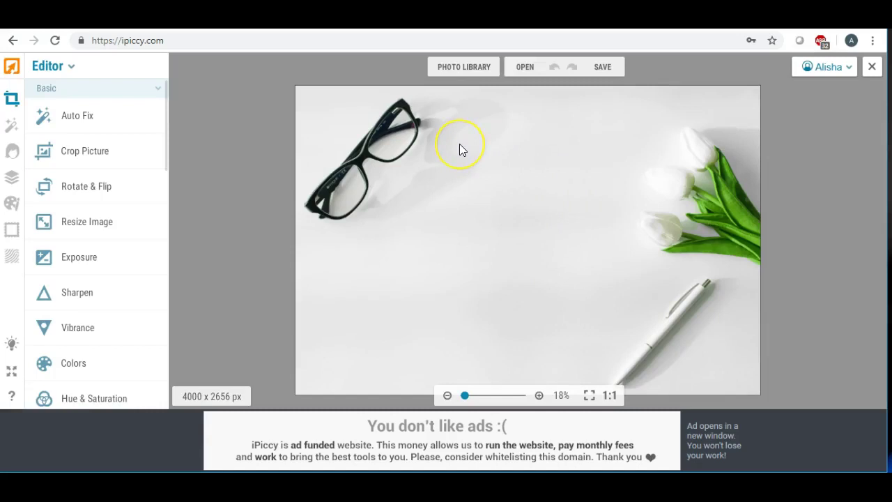
click(499, 208)
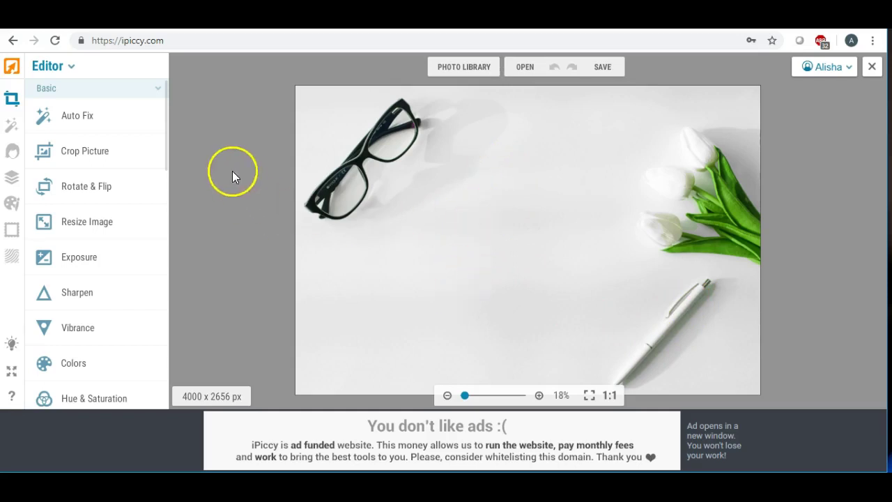
Add the ACM notepad design as a layer on the desktop photo, enlarge it and center it between the glasses and pen.
click(14, 179)
click(111, 110)
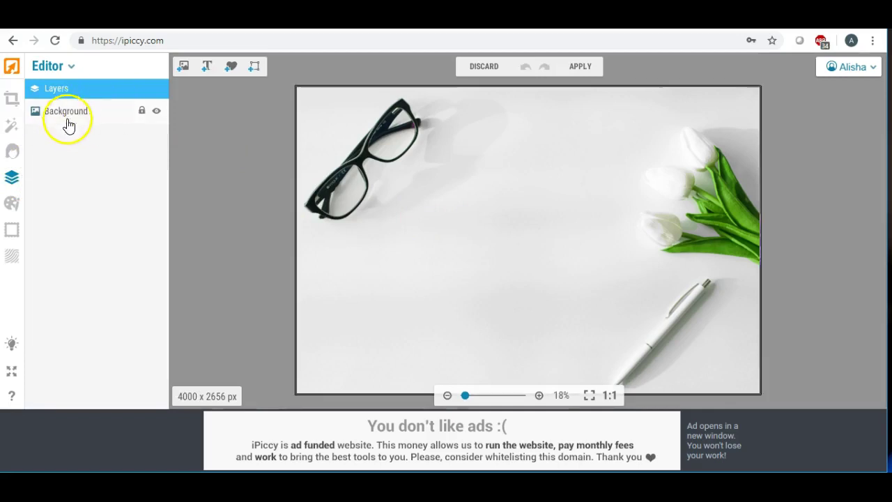
click(184, 68)
click(128, 157)
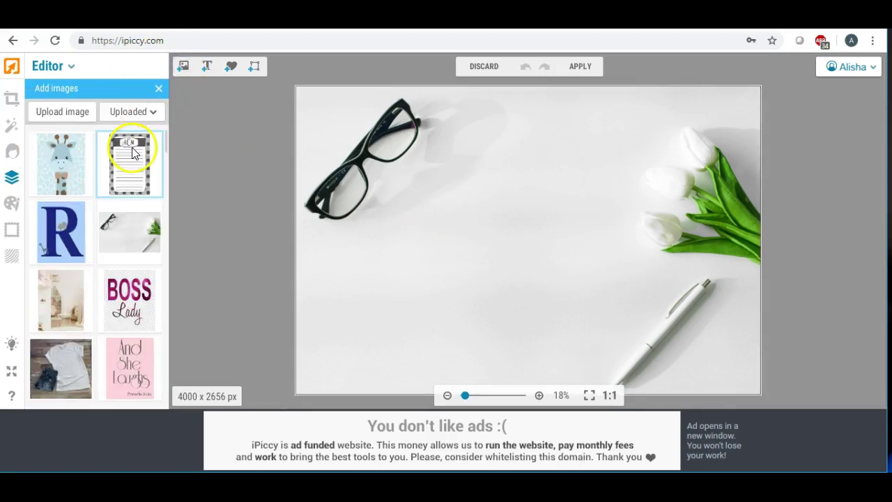
drag(128, 158, 495, 227)
click(495, 227)
drag(537, 287, 685, 388)
drag(563, 259, 529, 212)
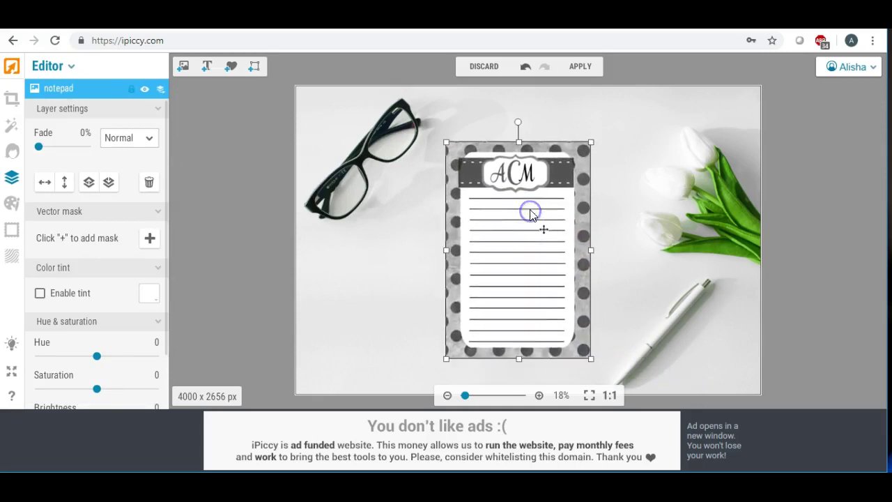
Rotate the notepad slightly clockwise and shift it up into the empty area between the glasses and tulips.
drag(519, 124, 539, 127)
click(406, 214)
drag(538, 216, 537, 199)
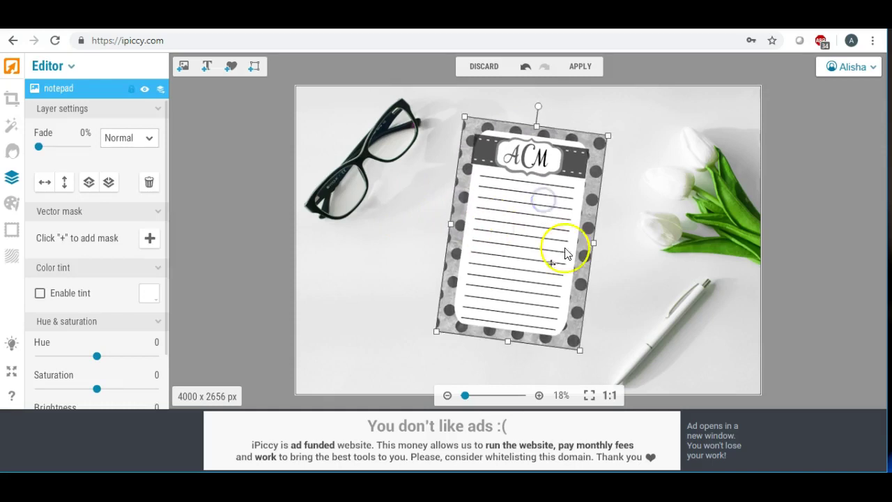
click(250, 229)
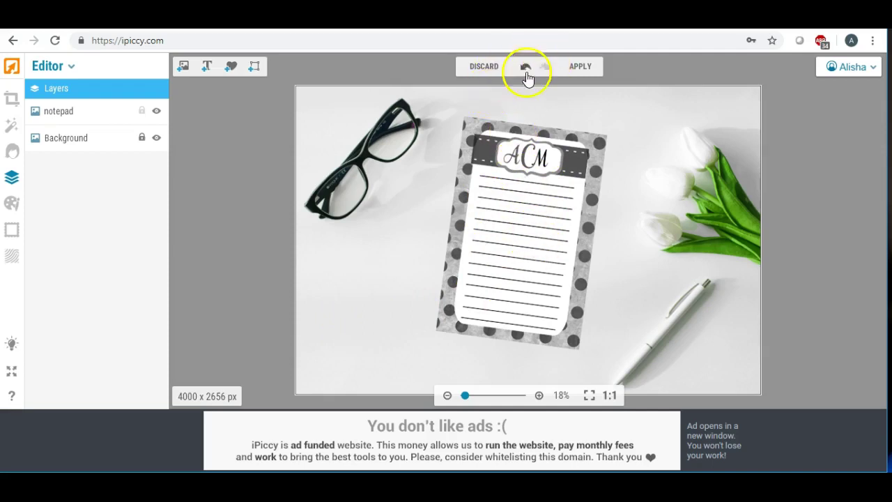
Discard the notepad layer changes and look through the images in the photo library.
click(479, 66)
click(506, 265)
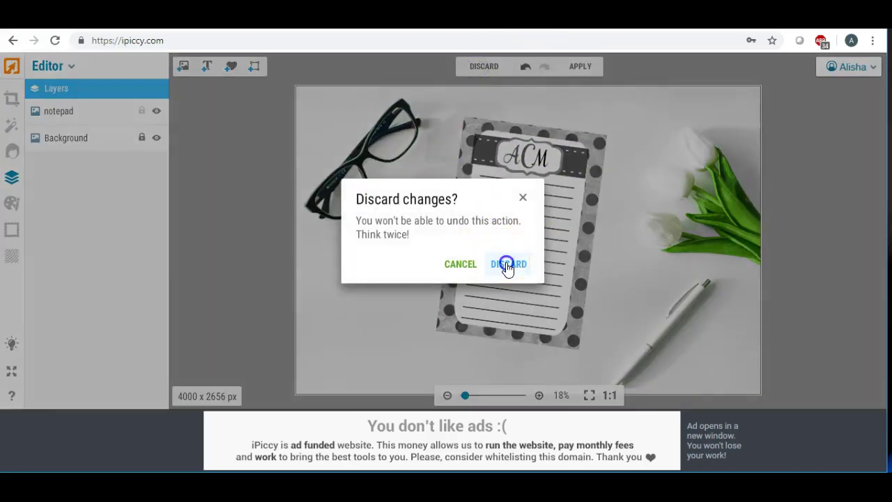
click(449, 68)
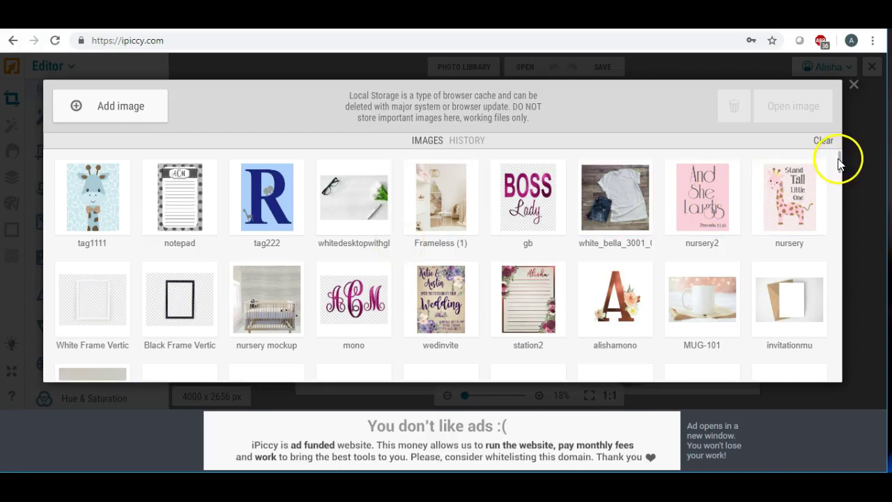
drag(839, 159, 840, 165)
scroll(840, 164, up, 1)
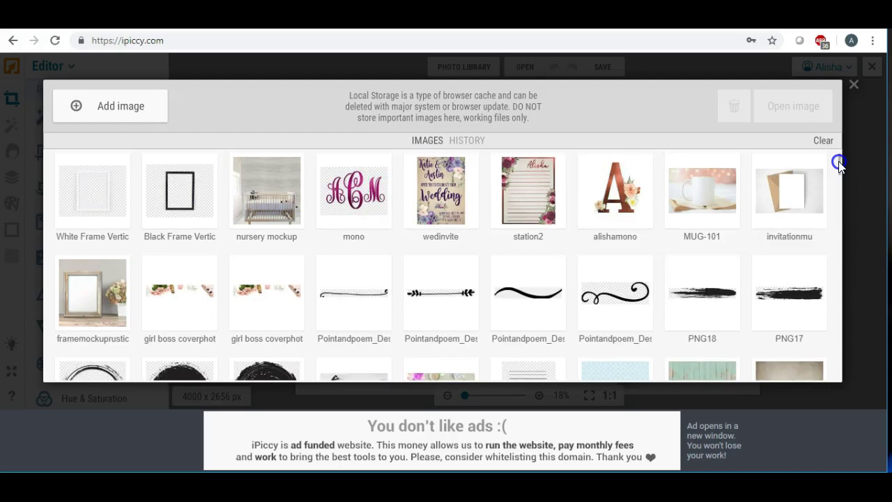
scroll(839, 163, up, 1)
scroll(839, 163, up, 1)
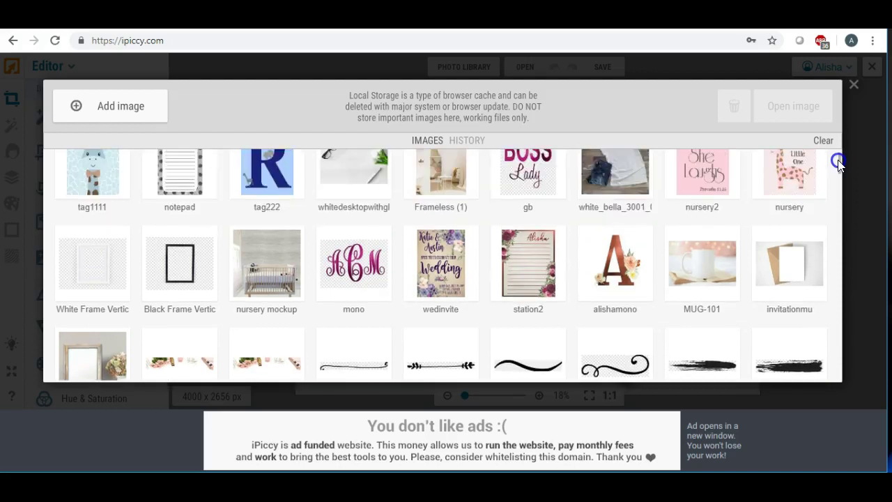
Open the notepadmu desktop photo with the blank notepad and flowers from the photo library for editing.
scroll(839, 163, up, 1)
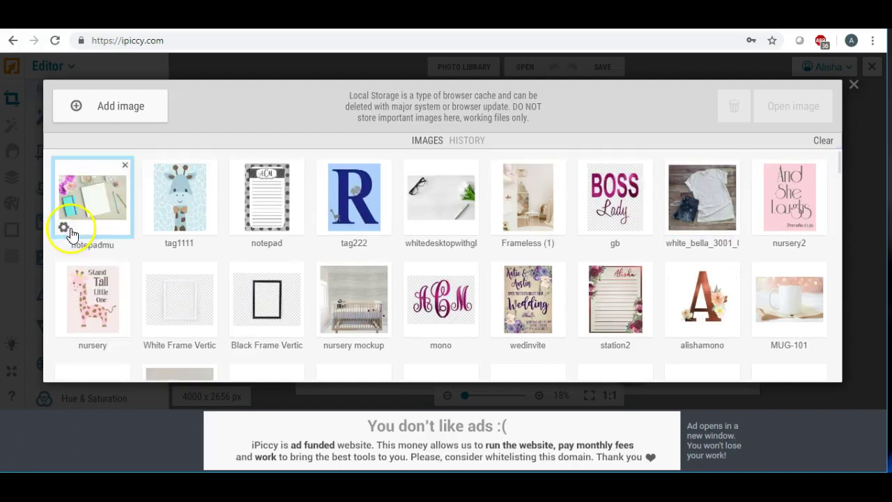
click(70, 196)
click(538, 274)
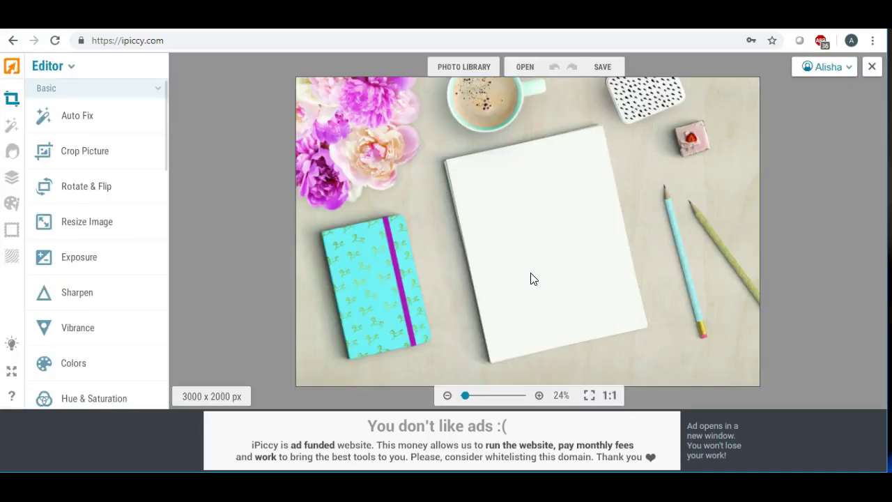
click(463, 382)
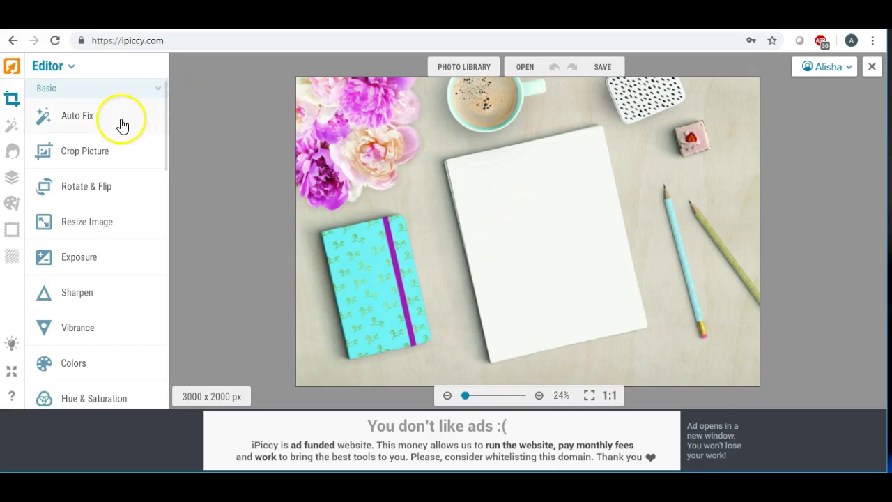
Add the station2 floral lined stationery design as a layer over the blank notepad in the photo.
click(11, 178)
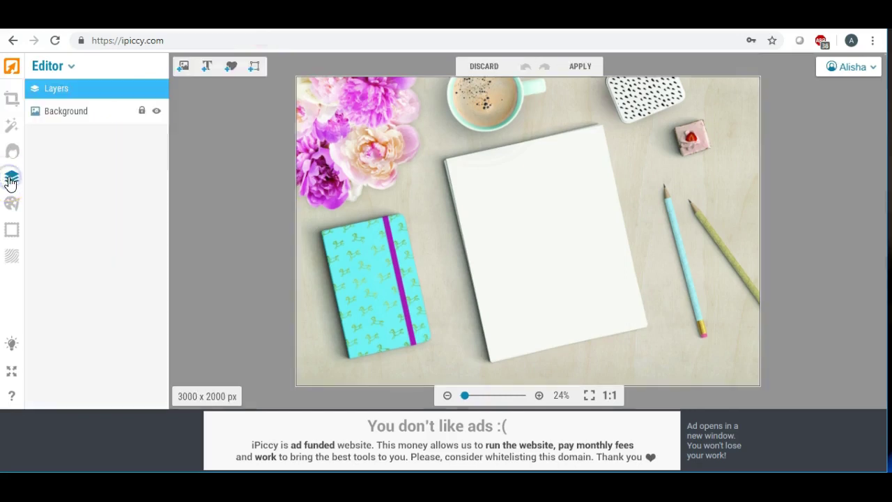
click(183, 66)
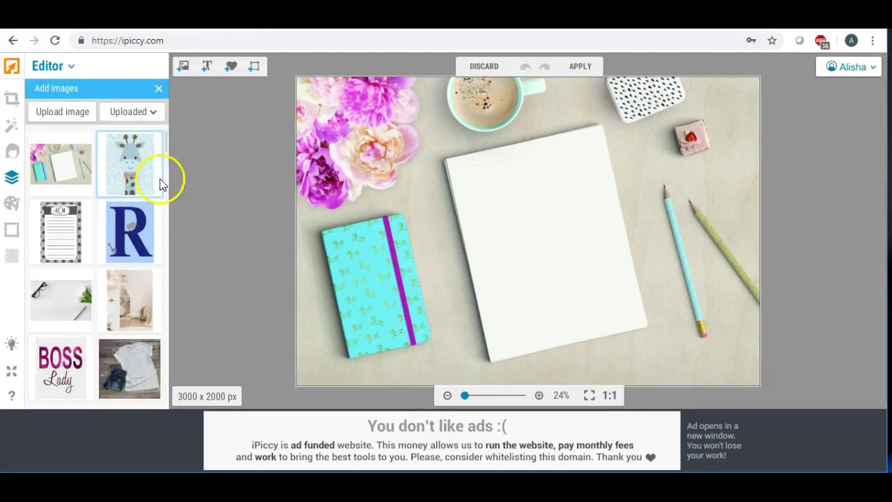
scroll(167, 141, down, 3)
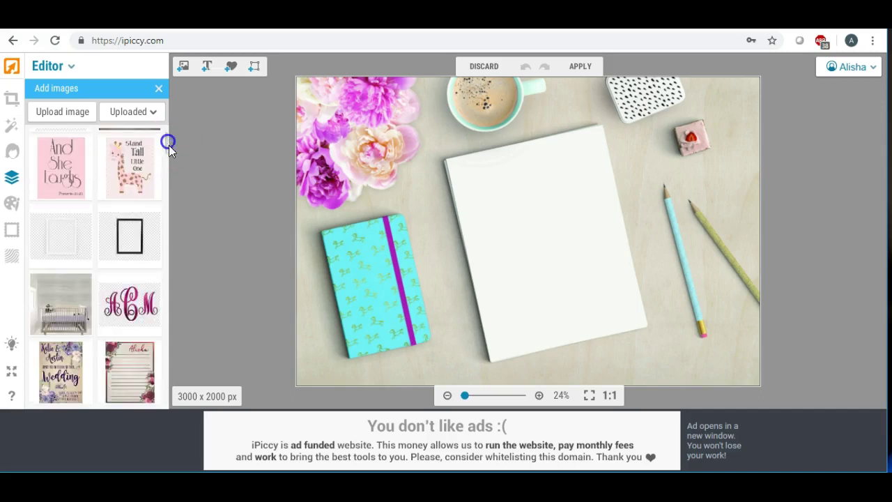
drag(132, 359, 535, 242)
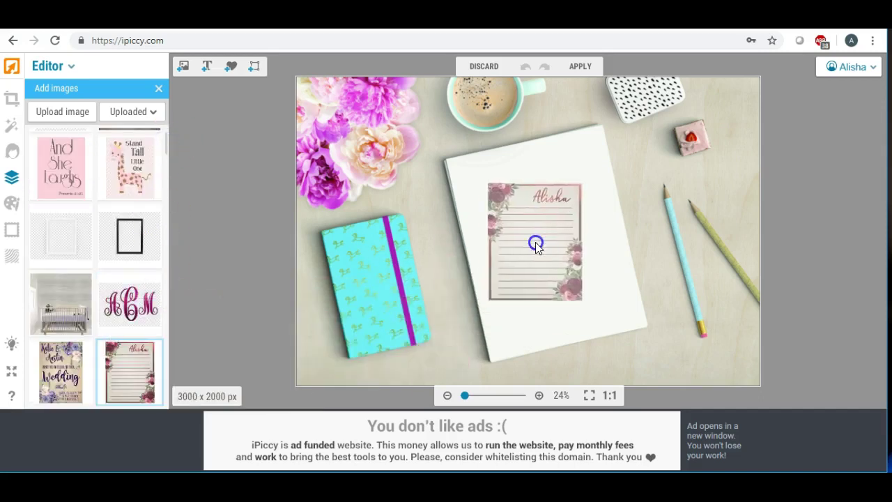
click(530, 245)
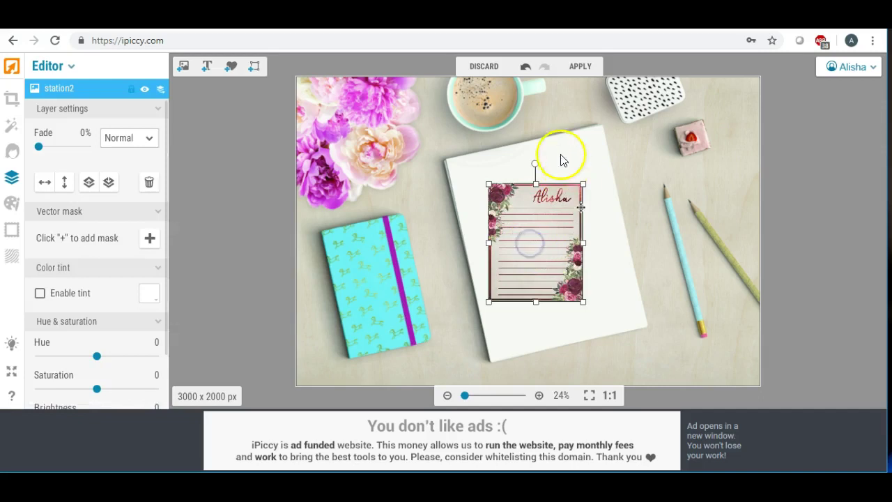
Rotate the stationery counterclockwise and enlarge it to cover the tilted blank notepad, and discard the layer changes.
drag(537, 165, 514, 156)
drag(530, 223, 496, 182)
drag(549, 200, 606, 185)
click(577, 225)
drag(551, 259, 576, 349)
click(255, 182)
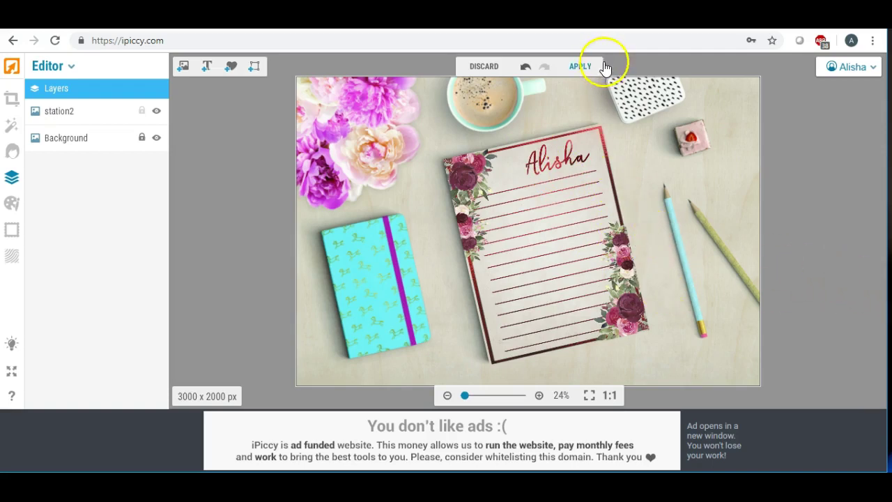
click(477, 66)
click(510, 264)
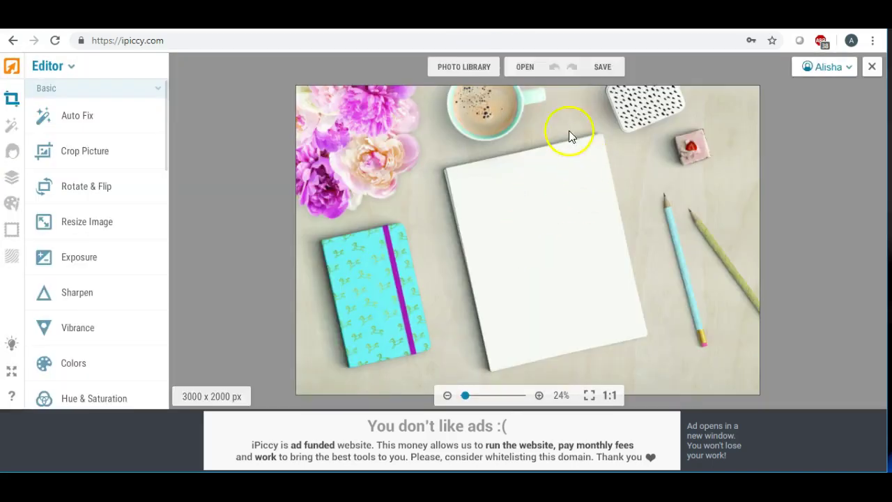
Open the Frameless (1) nursery photo from the photo library for editing, without saving the notepad photo.
click(441, 67)
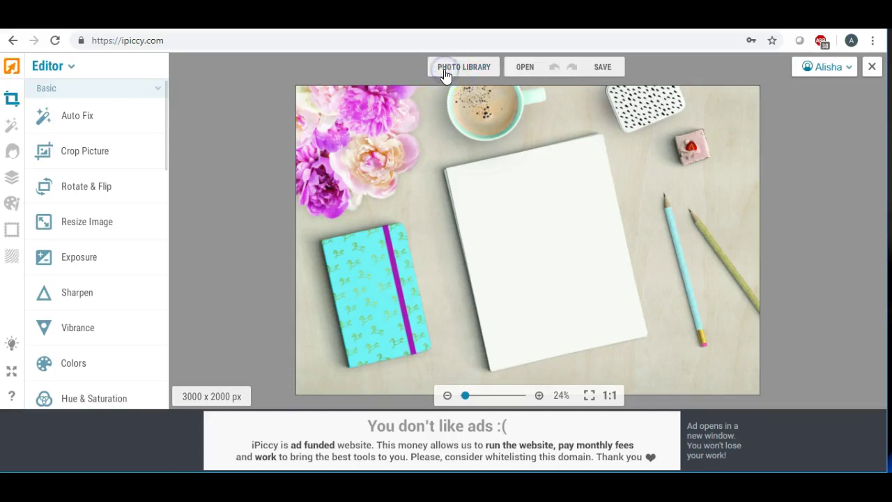
mouse_move(458, 171)
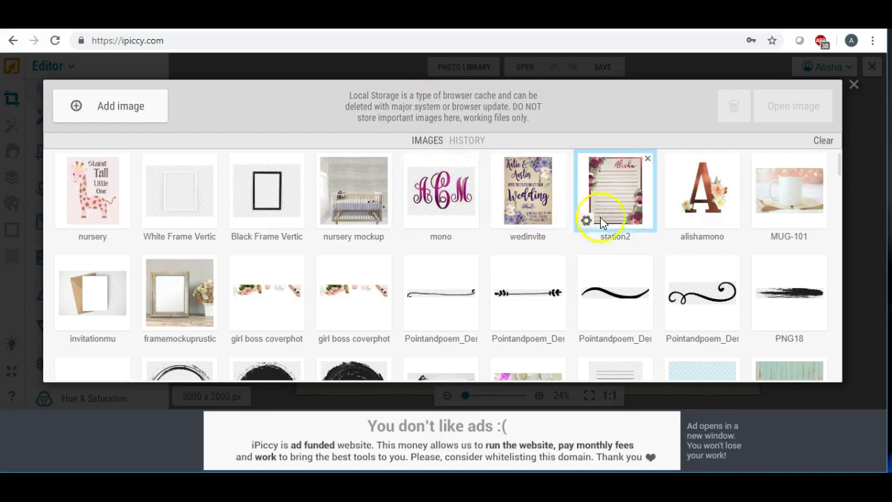
click(595, 235)
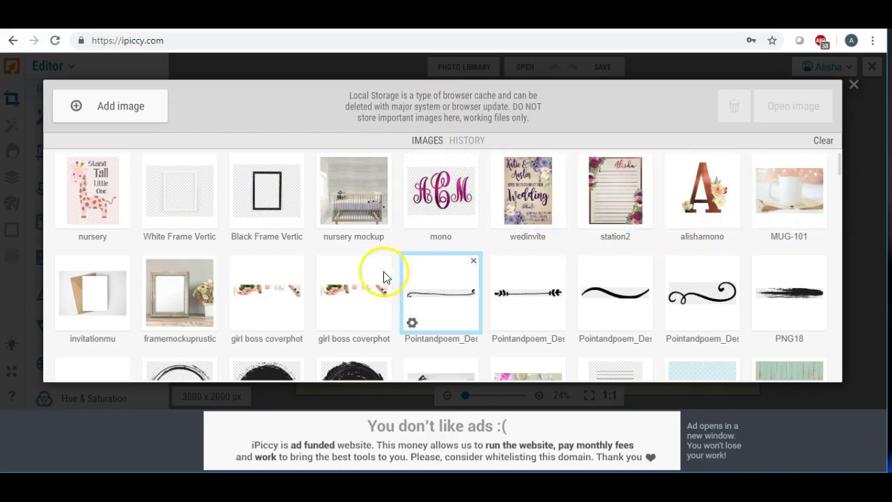
mouse_move(293, 289)
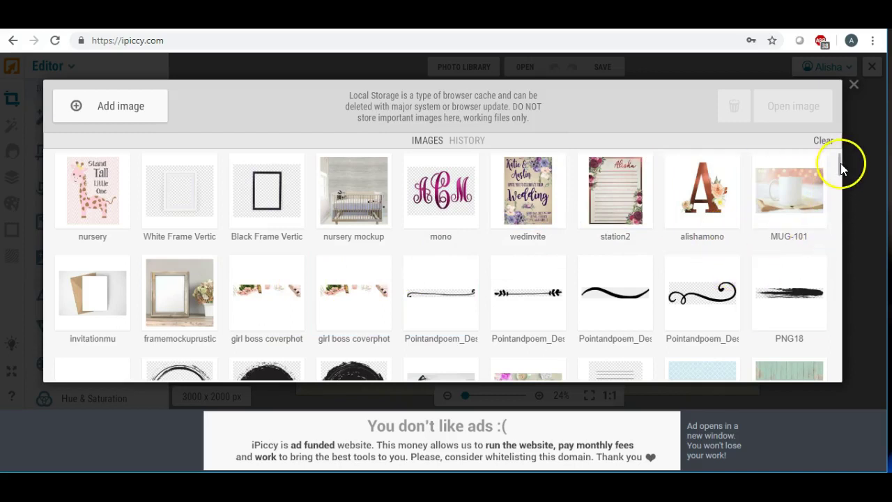
drag(840, 163, 839, 156)
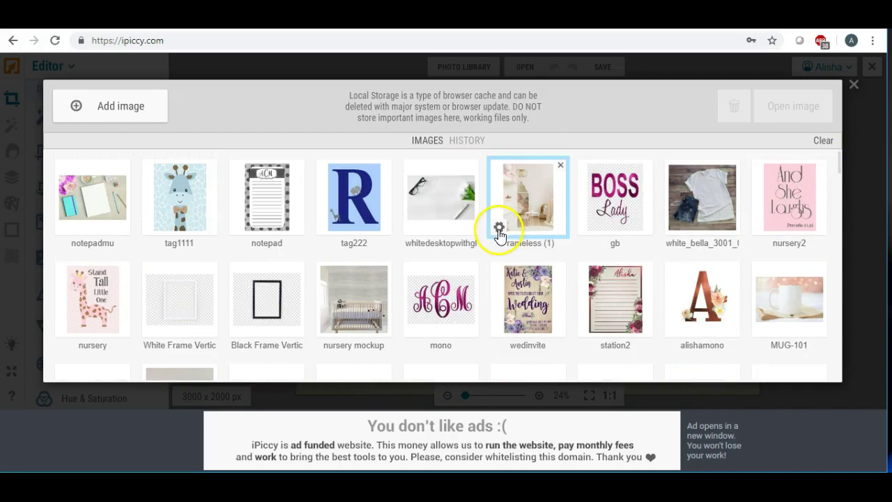
right_click(499, 230)
click(501, 195)
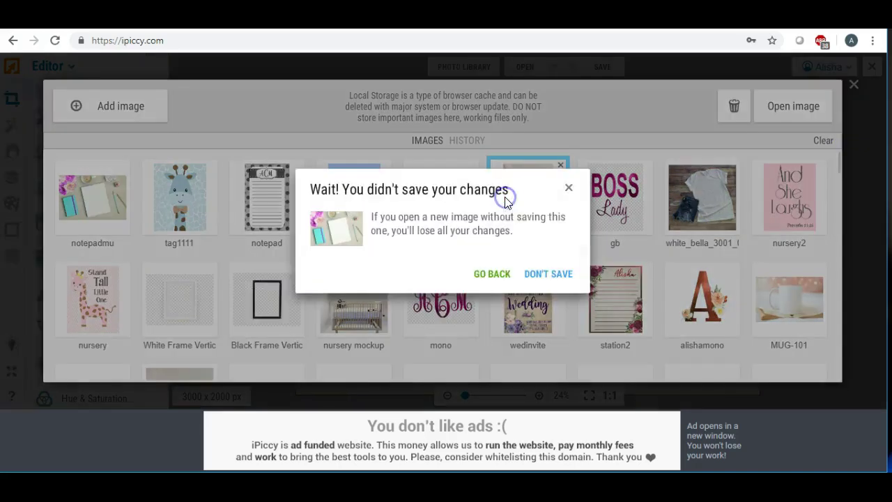
click(546, 274)
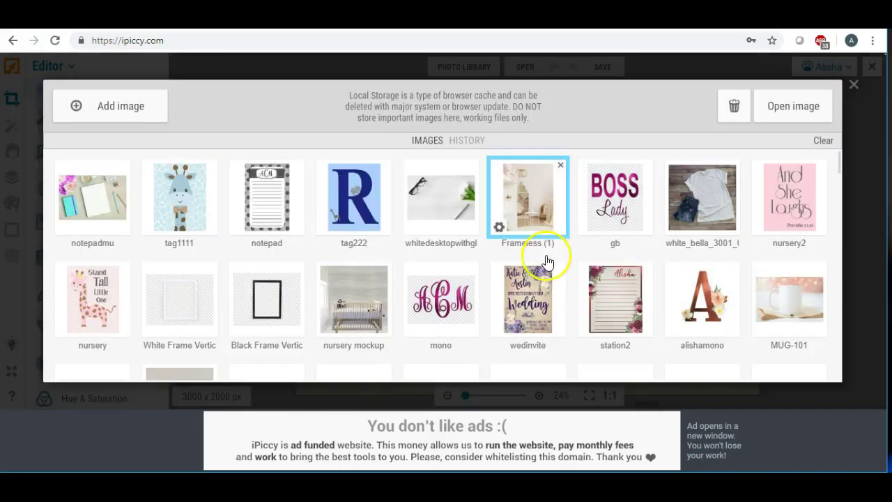
click(552, 249)
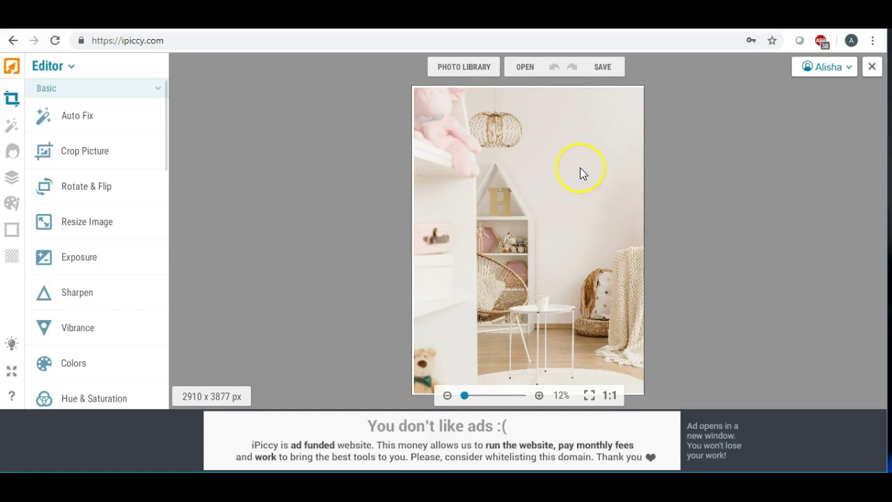
Add the white vertical frame as a layer on the empty wall beside the hanging lamp.
click(12, 180)
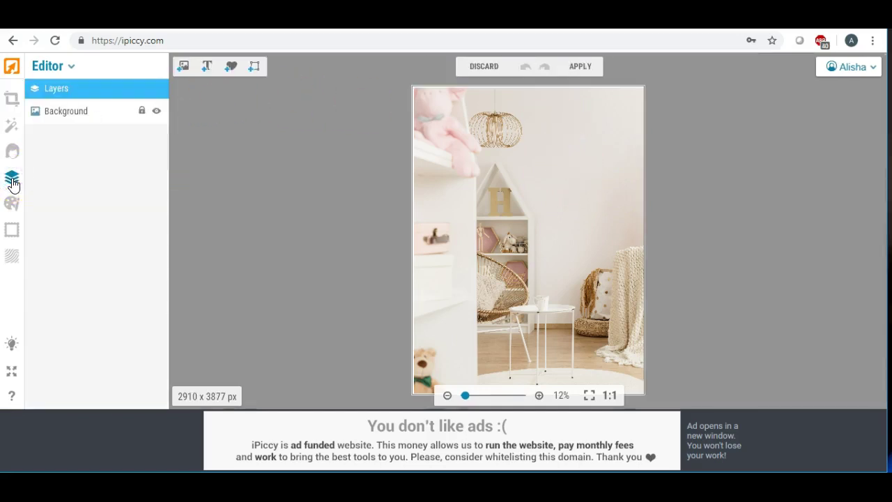
click(184, 69)
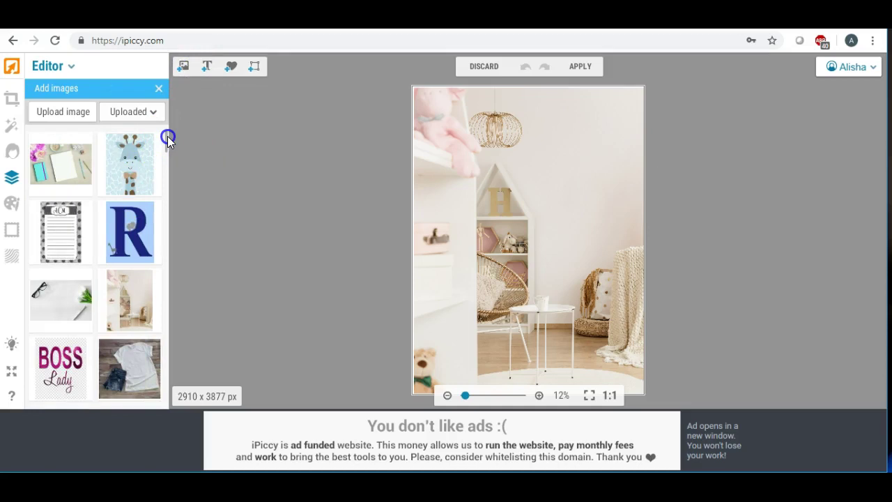
scroll(167, 139, down, 5)
click(62, 232)
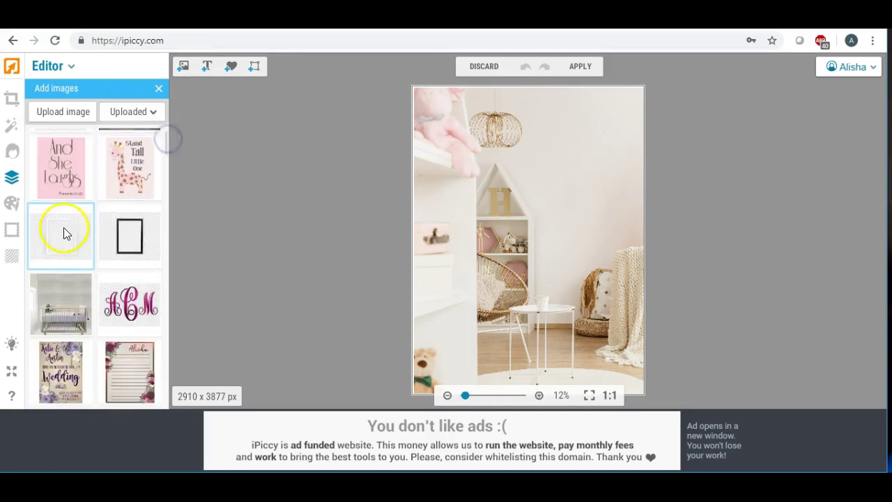
drag(64, 233, 568, 144)
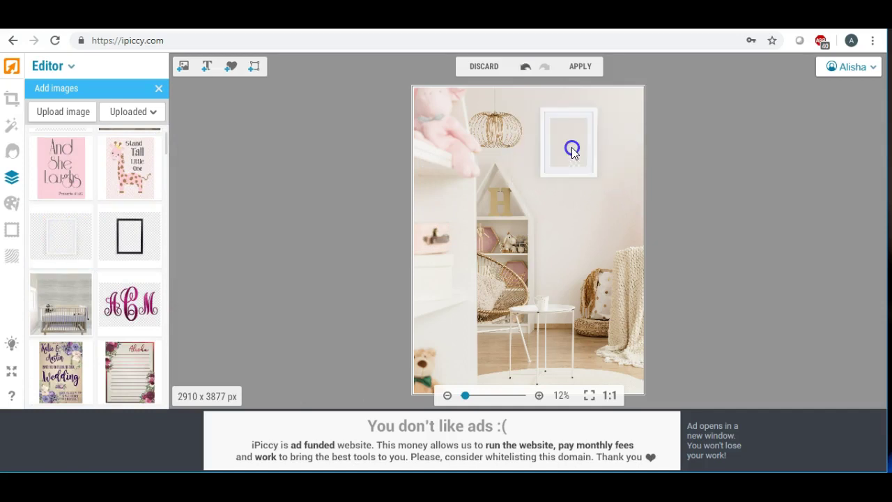
Enlarge the white frame and position it on the wall between the lamp and the photo's edge.
click(622, 185)
drag(629, 188, 734, 273)
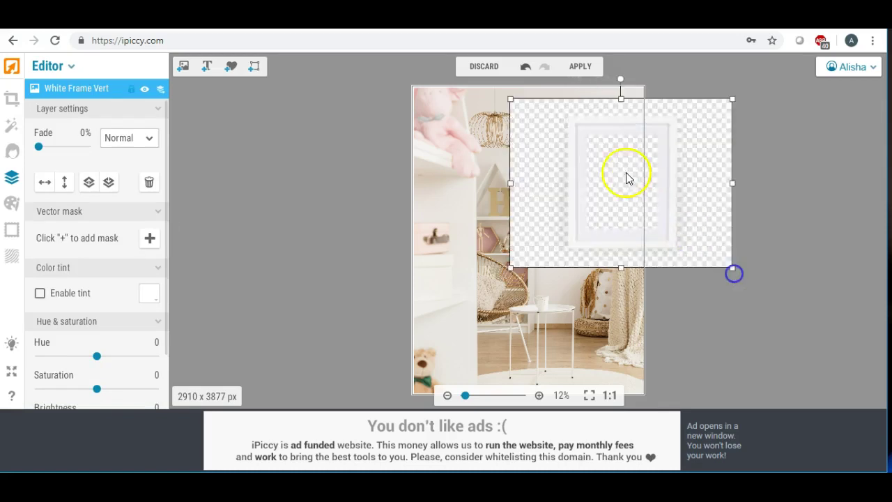
drag(611, 170, 575, 144)
drag(474, 244, 478, 237)
drag(576, 151, 575, 153)
click(327, 162)
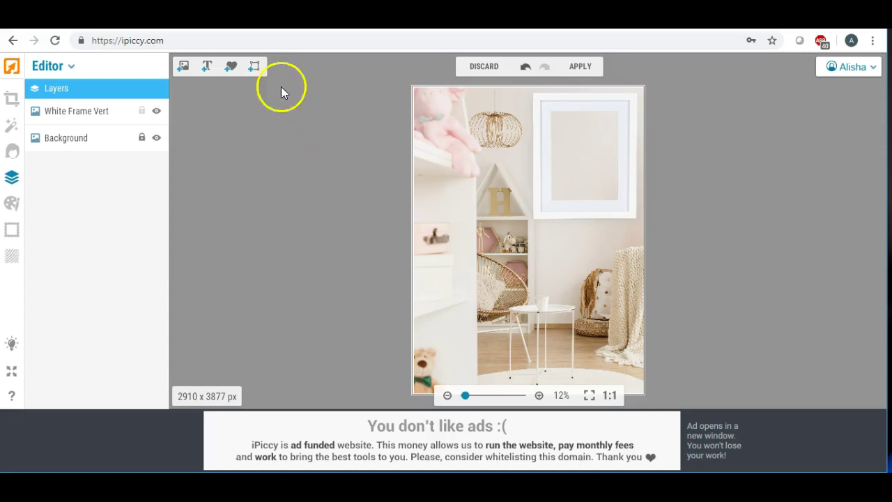
Add the pink "And She Laughs" print as a layer, shrink it and center it inside the white frame.
click(183, 67)
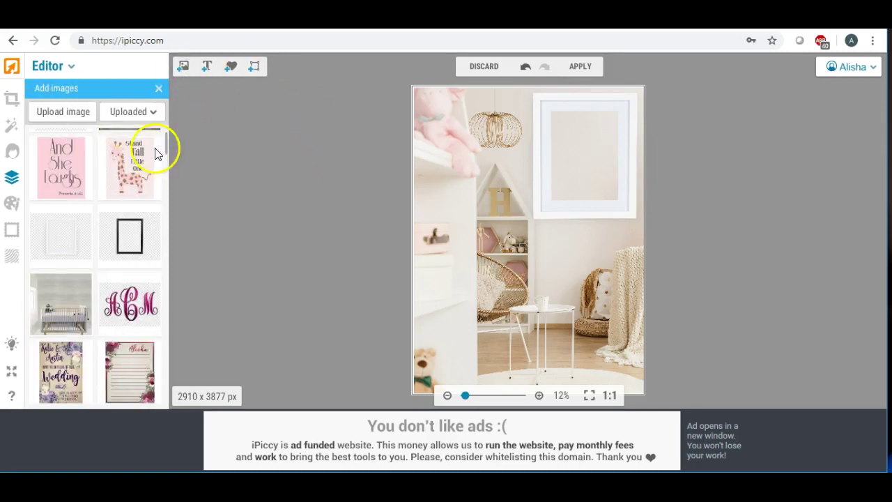
drag(69, 169, 581, 171)
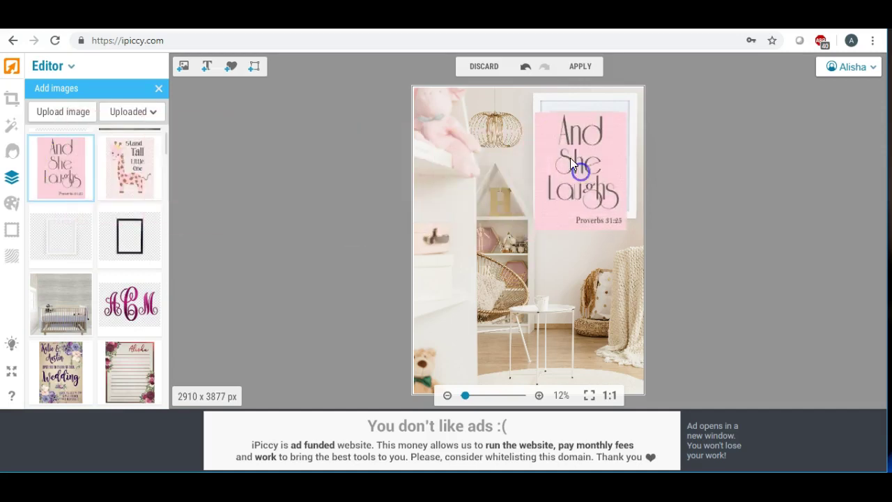
click(539, 118)
drag(537, 120, 556, 138)
drag(582, 166, 573, 134)
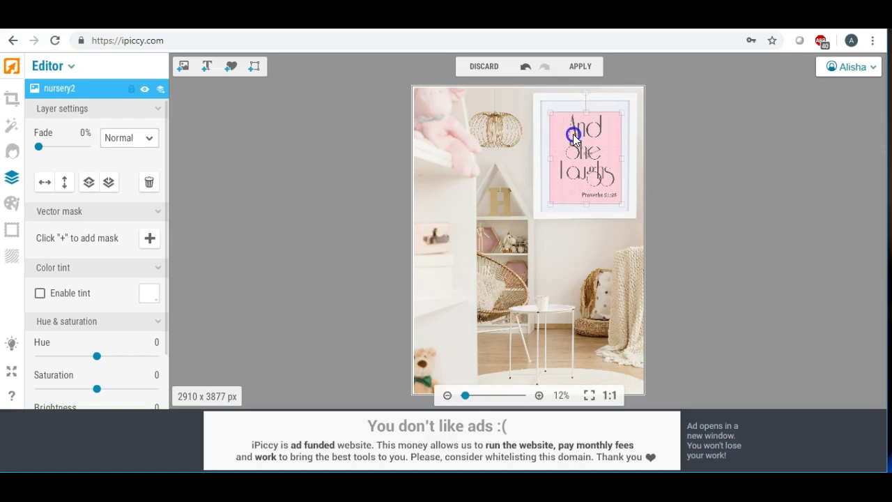
click(369, 166)
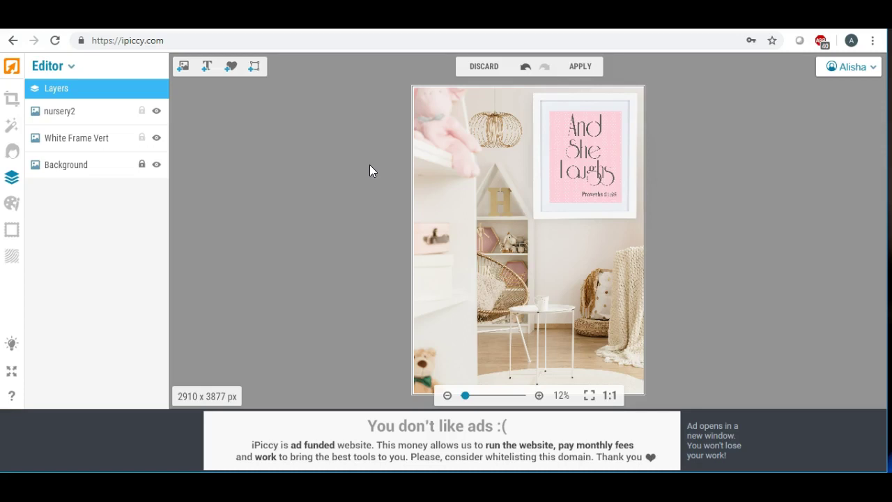
Replace the "And She Laughs" print with the giraffe "Stand Tall Little One" print, shrunk and centered inside the white frame.
click(589, 161)
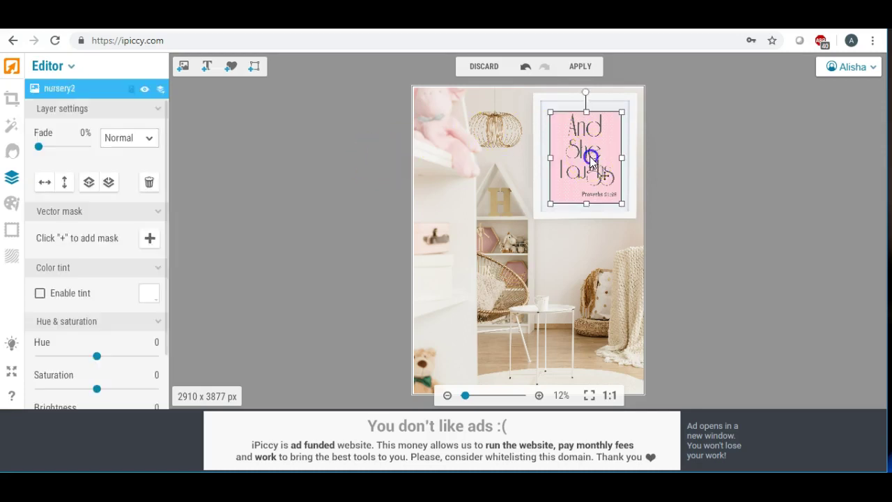
key(Delete)
click(180, 70)
drag(130, 167, 533, 193)
click(496, 144)
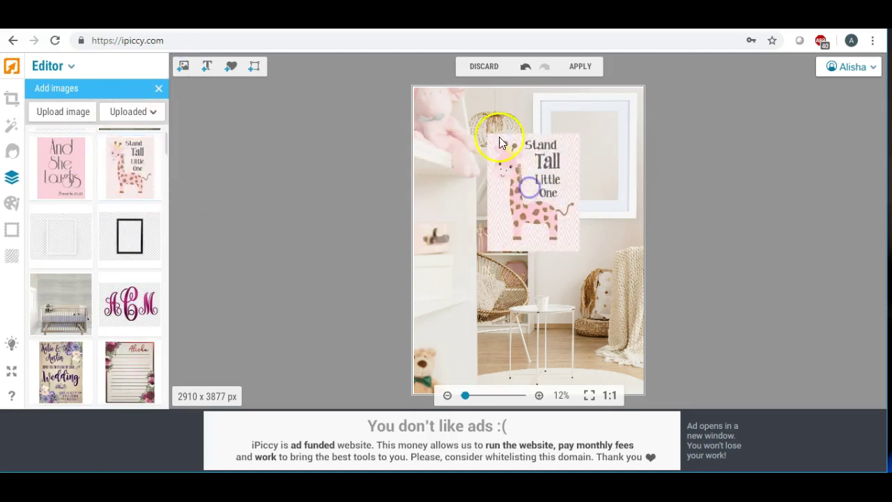
drag(493, 140, 508, 153)
drag(527, 187, 576, 144)
click(364, 152)
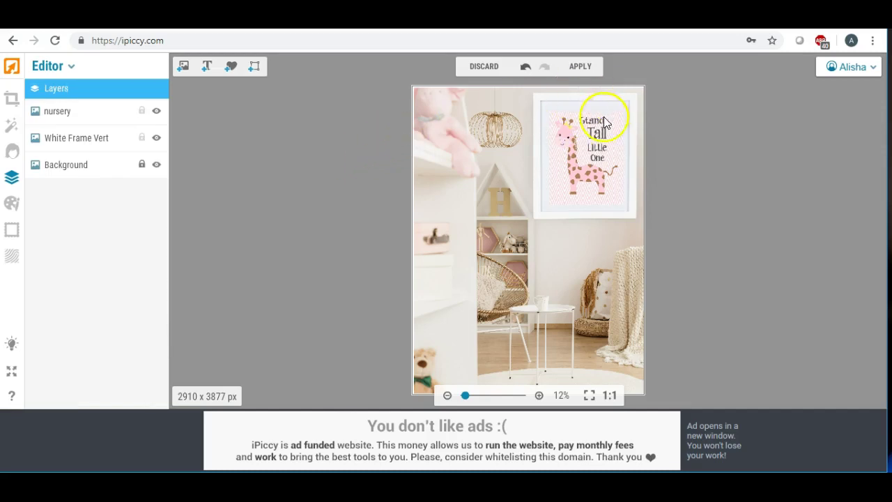
Apply the nursery mockup's layers and name the image mu3 in the save settings.
click(580, 66)
click(542, 263)
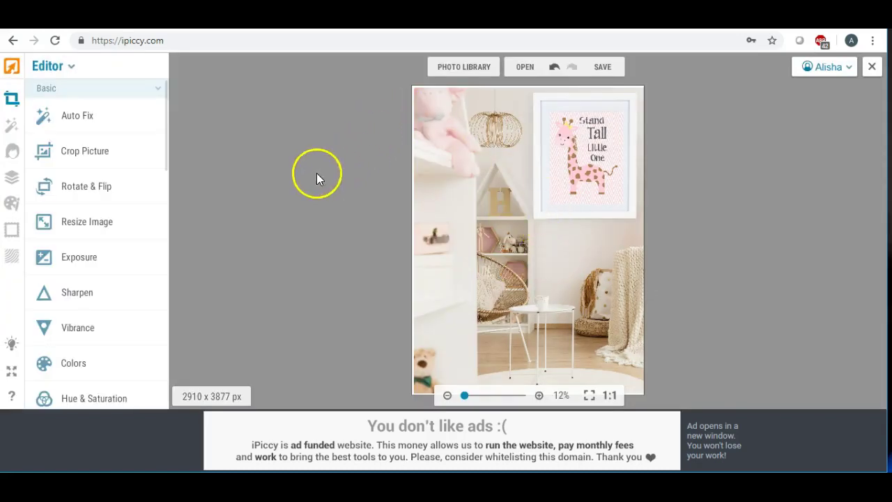
click(603, 70)
click(599, 94)
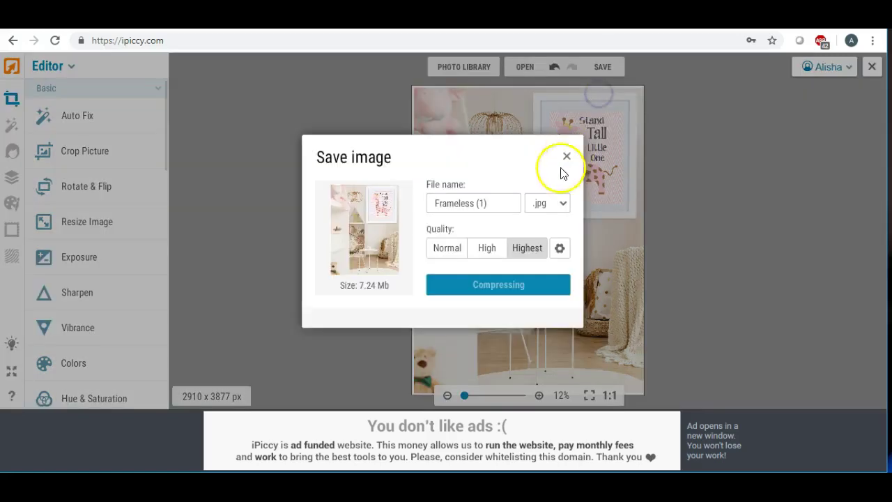
drag(495, 206, 365, 194)
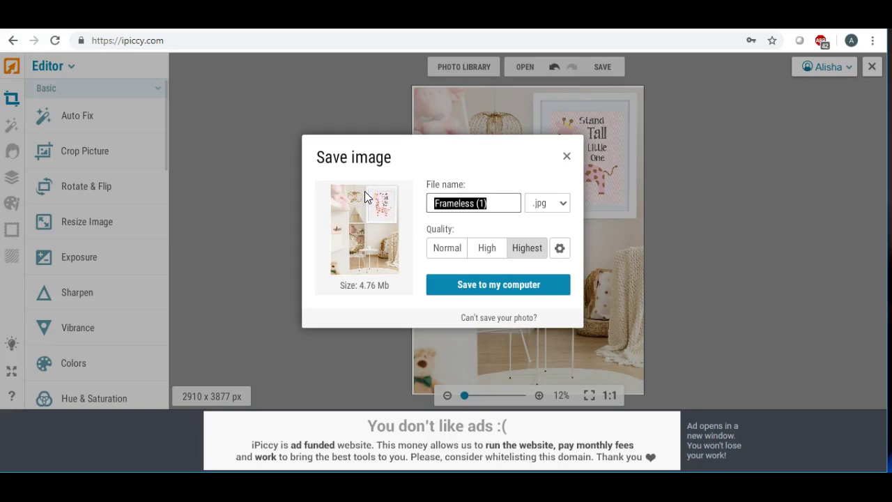
text(mu3)
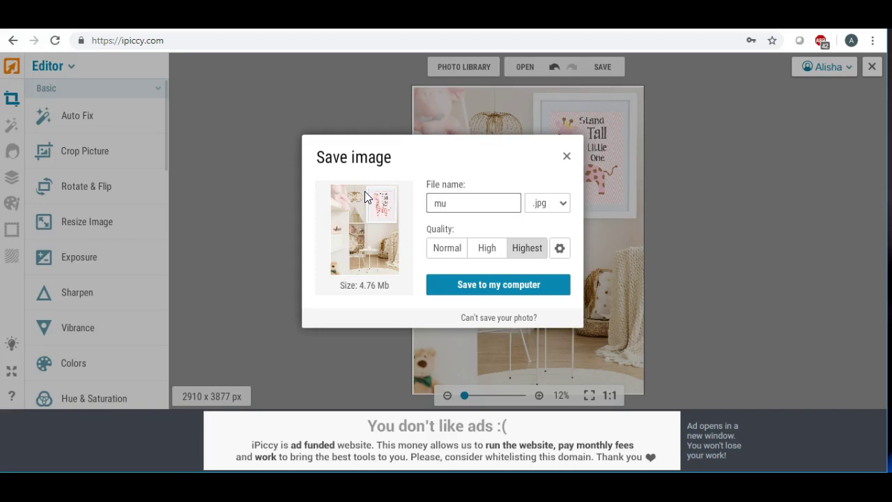
Save the mu3 JPEG to the computer's Desktop folder and close the finished nursery photo.
click(464, 285)
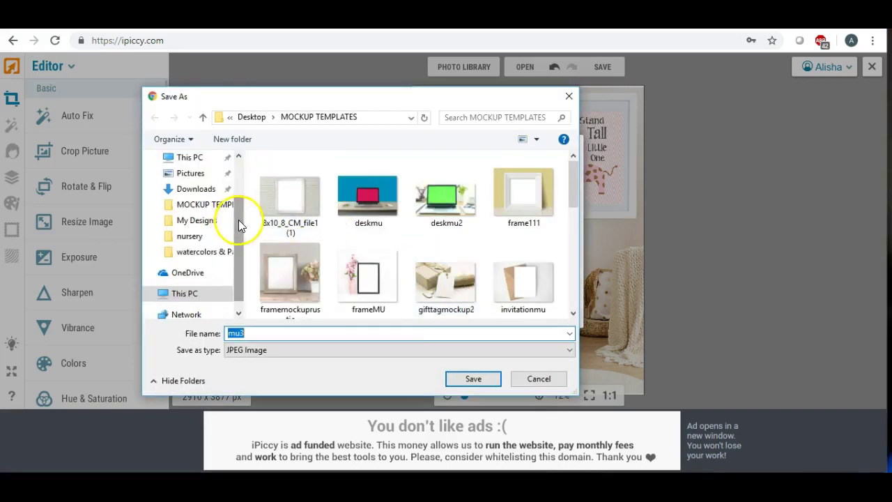
drag(238, 219, 241, 172)
click(199, 184)
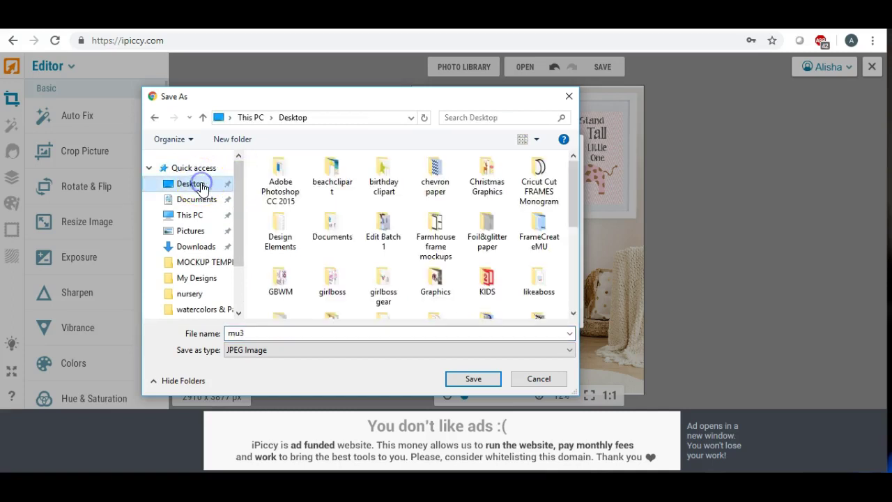
click(473, 379)
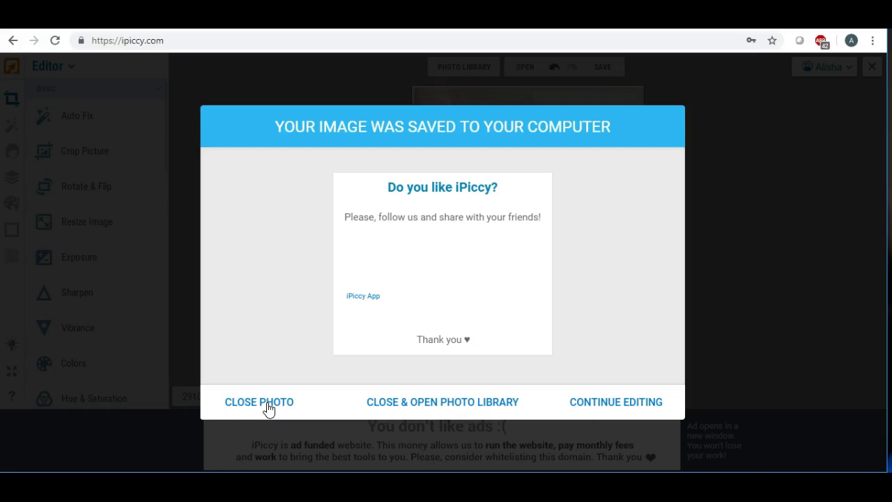
click(240, 407)
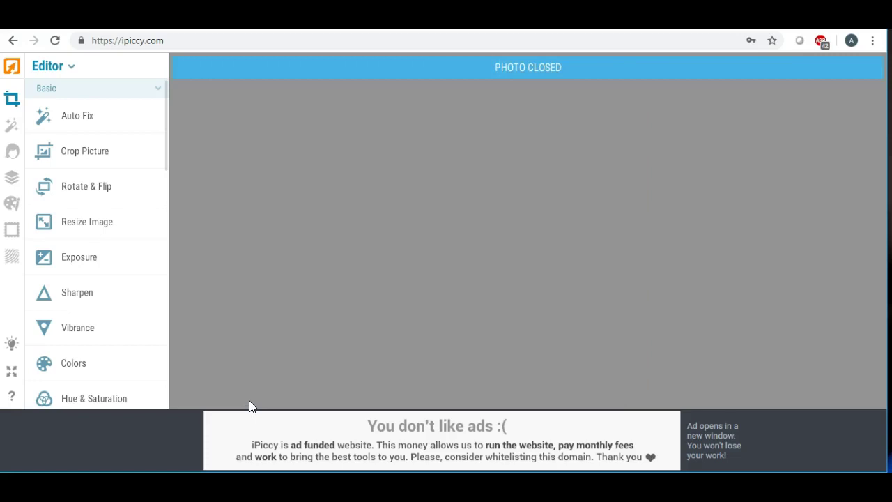
Open the photo library and look over the stored mockup photos and designs.
click(454, 66)
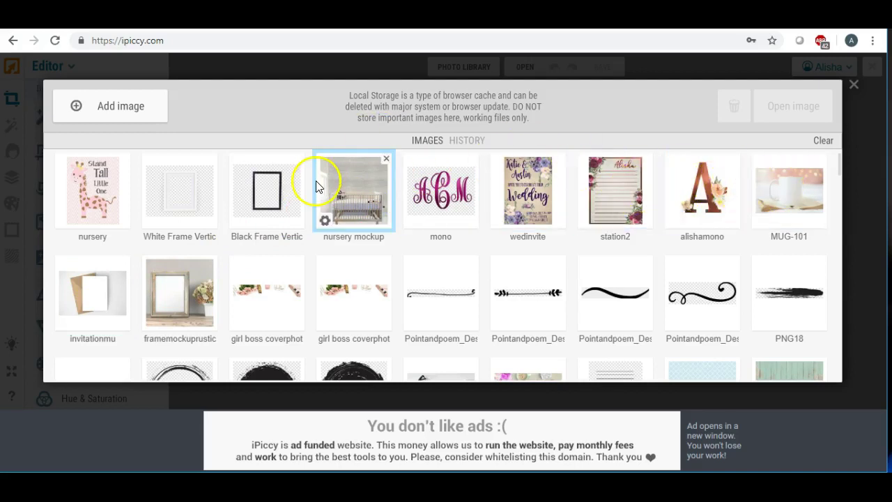
scroll(307, 178, up, 1)
scroll(306, 178, up, 1)
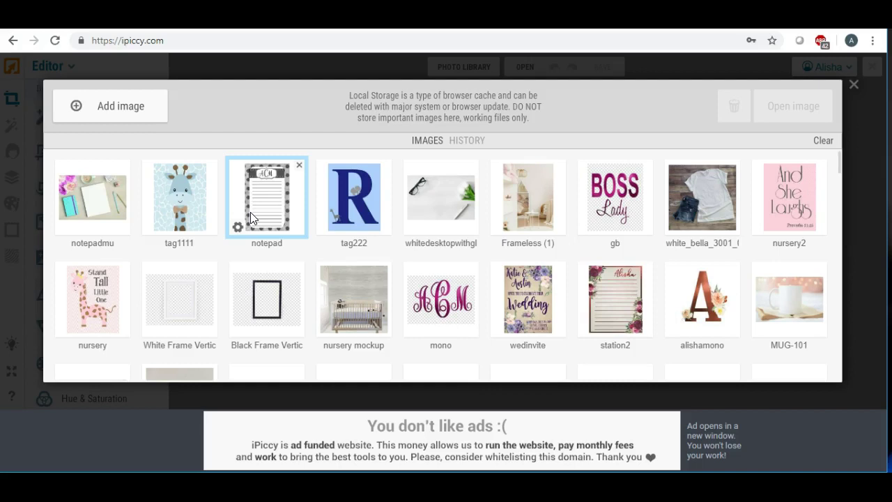
click(157, 202)
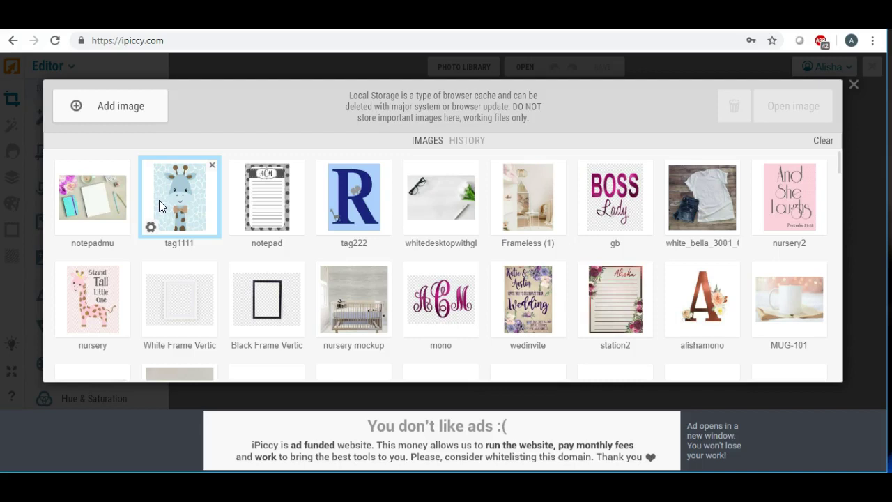
click(159, 190)
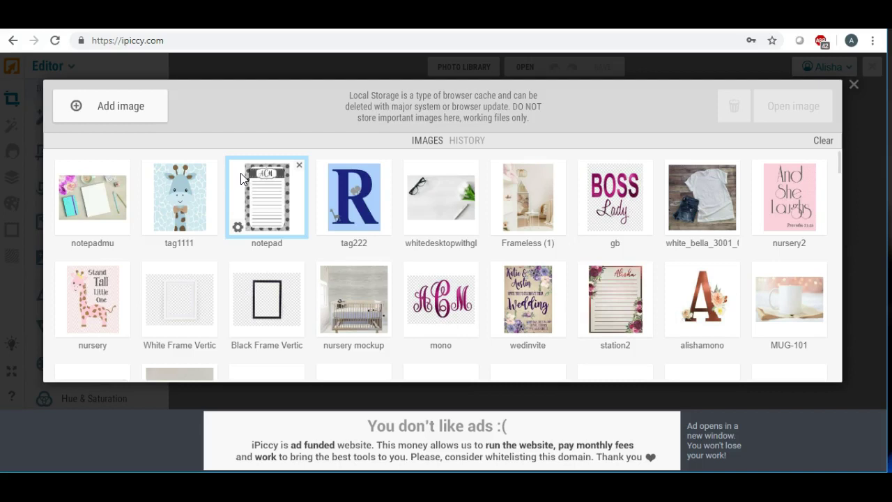
click(216, 210)
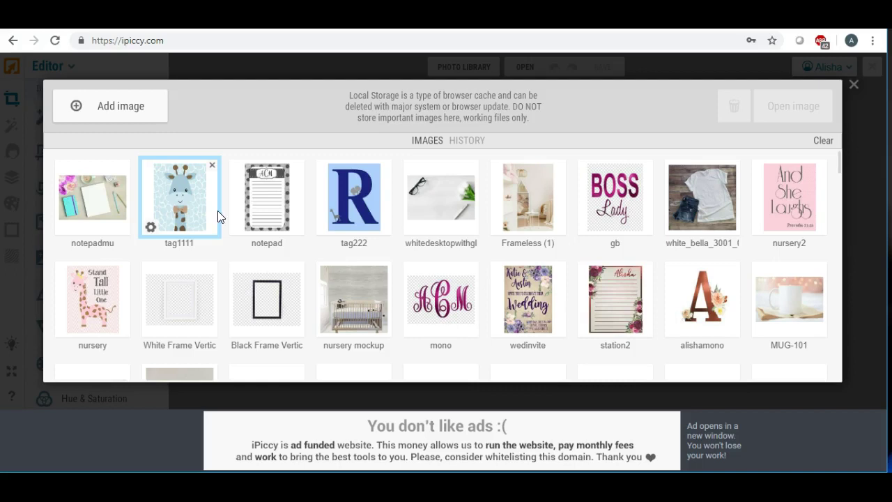
click(171, 260)
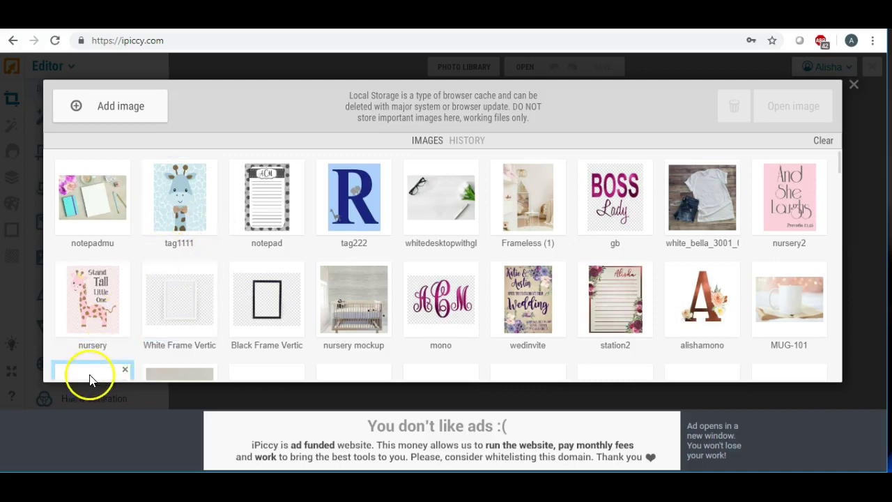